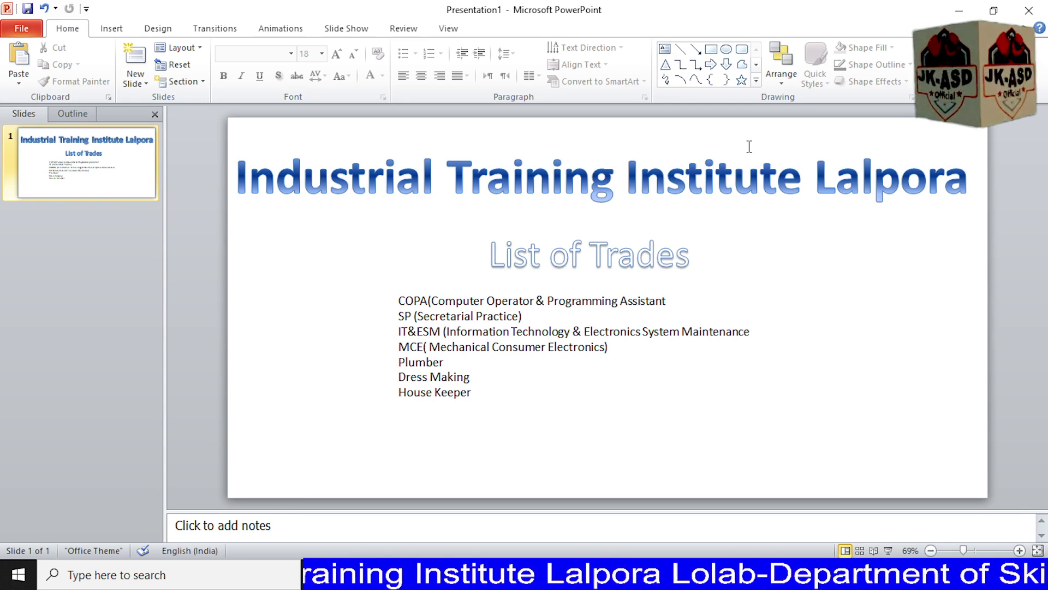
Select the 'Industrial Training Institute Lalpora' WordArt box and nudge it a few pixels right.
left_click(451, 177)
left_click(477, 143)
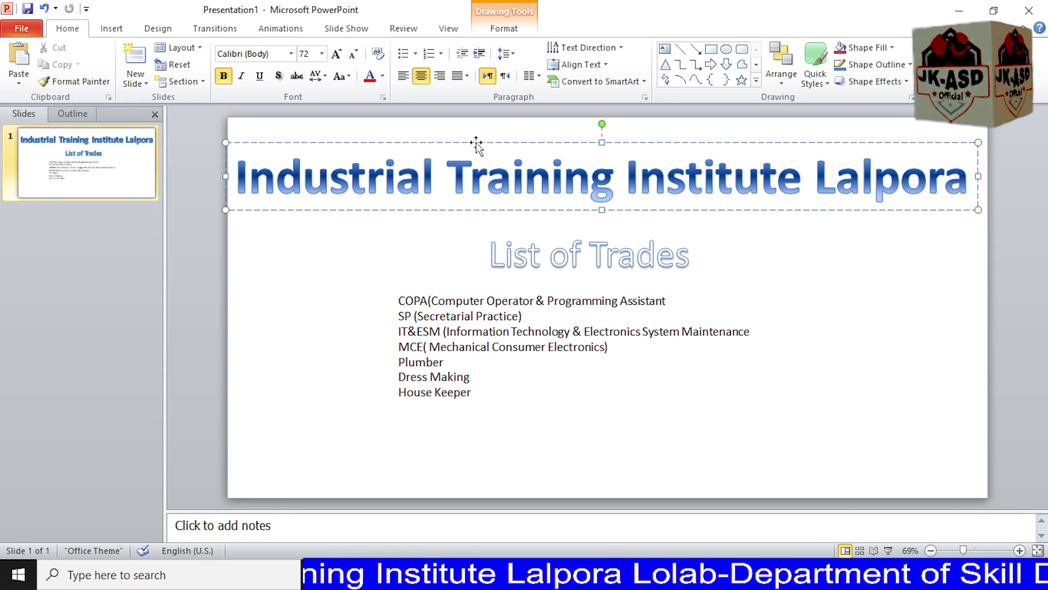
left_click_drag(476, 142, 480, 143)
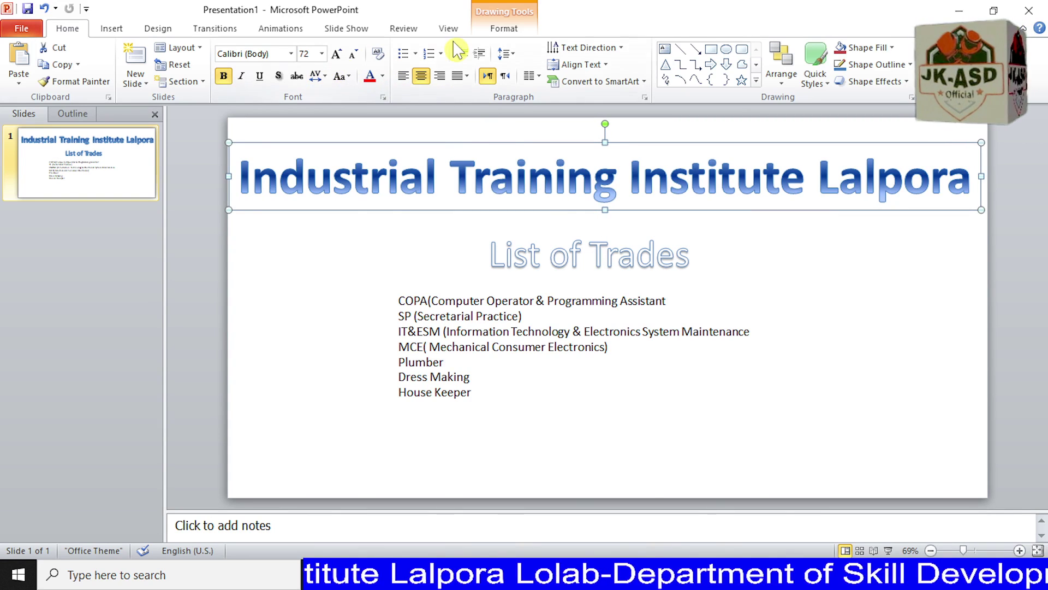
Apply a Transform warp text effect to the WordArt title.
left_click(504, 28)
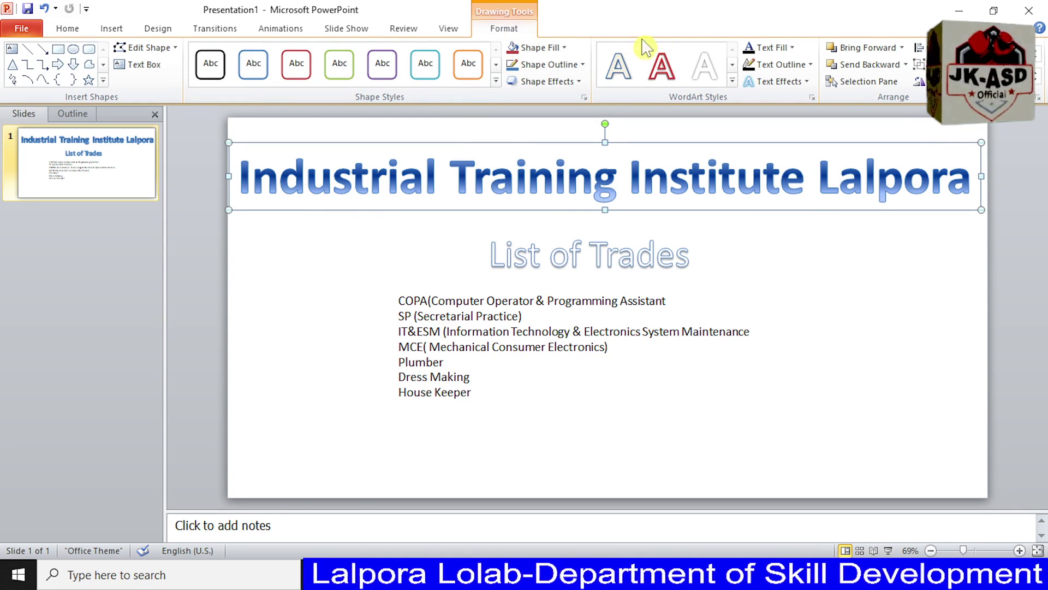
left_click(807, 83)
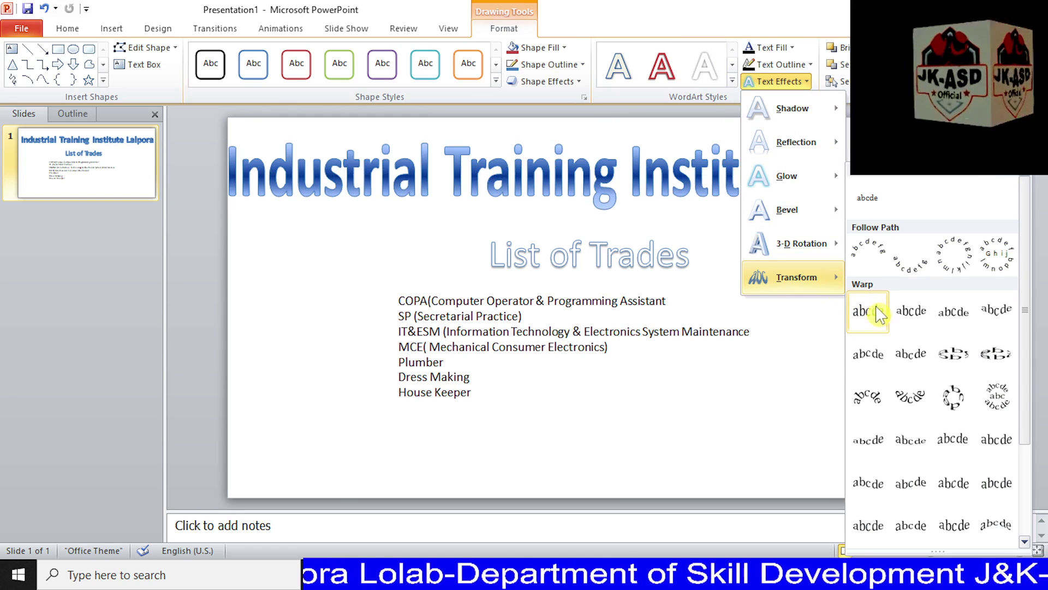
mouse_move(796, 277)
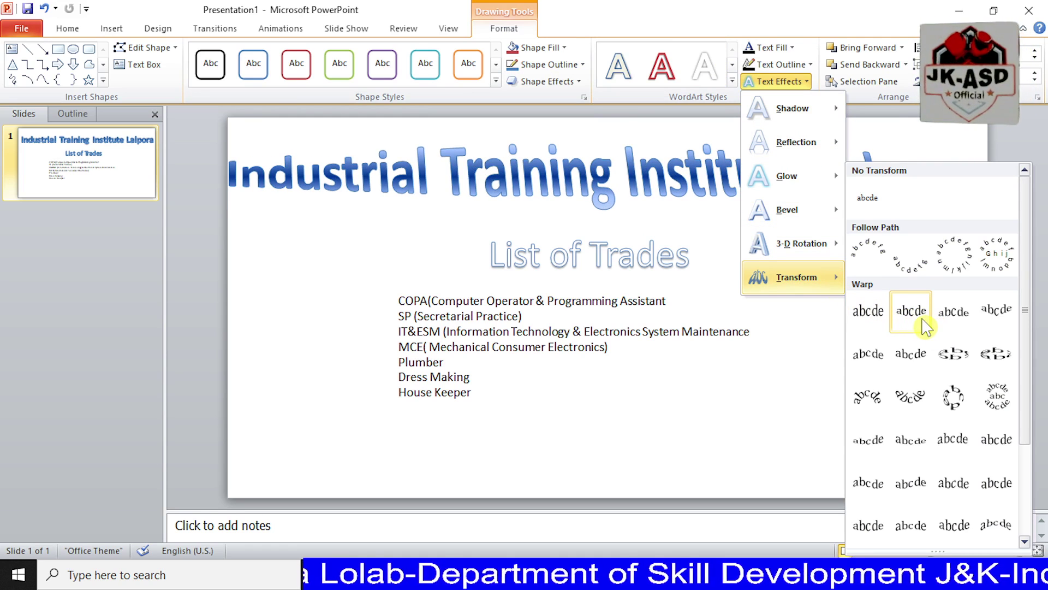
left_click(911, 313)
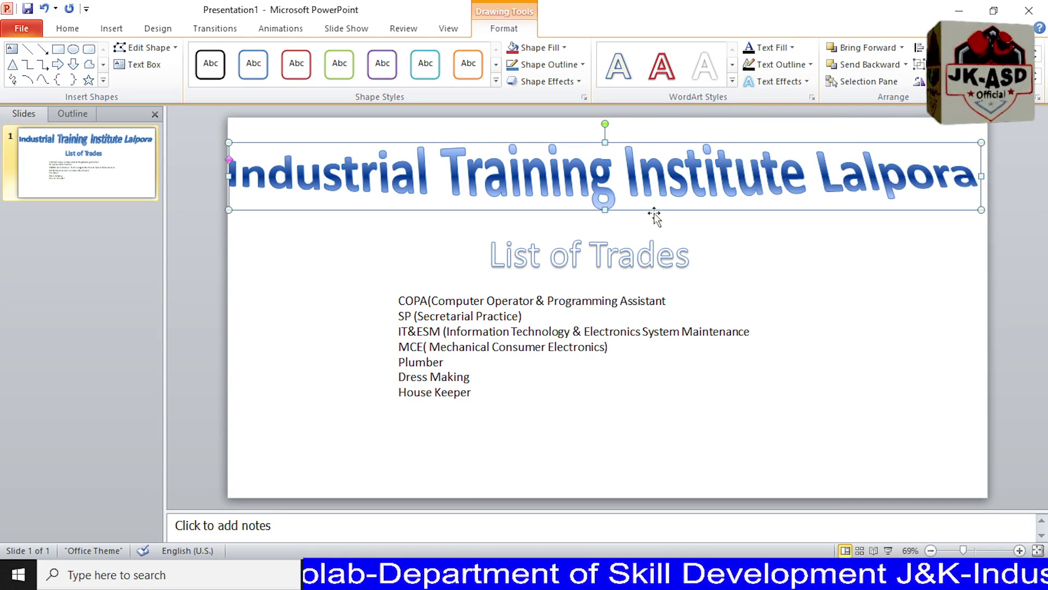
Stretch the title taller and narrower, shift it right, and fill it with Brown marble texture.
left_click_drag(605, 210, 604, 228)
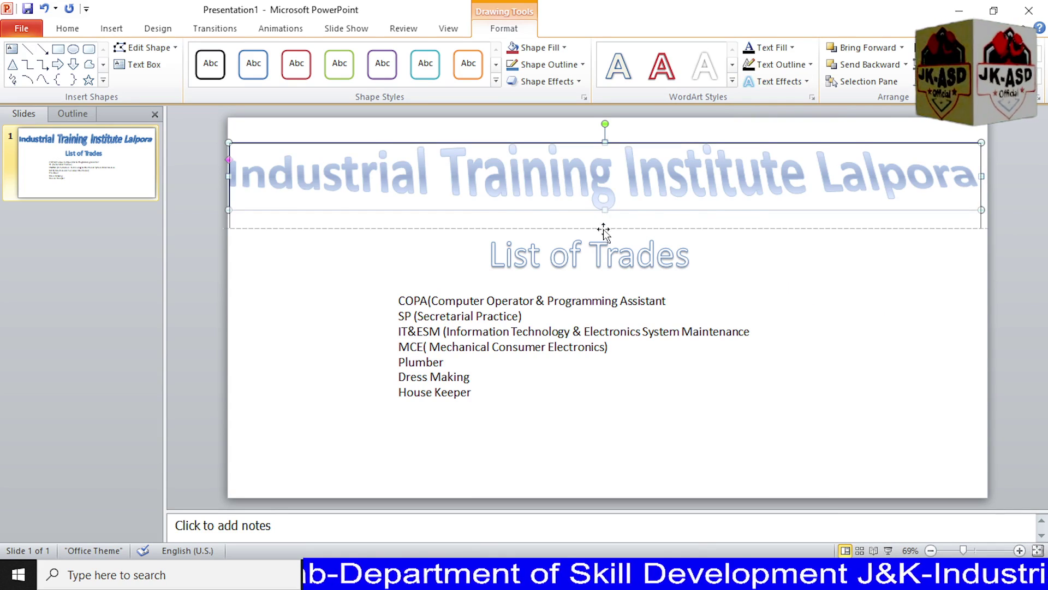
left_click_drag(981, 185, 958, 185)
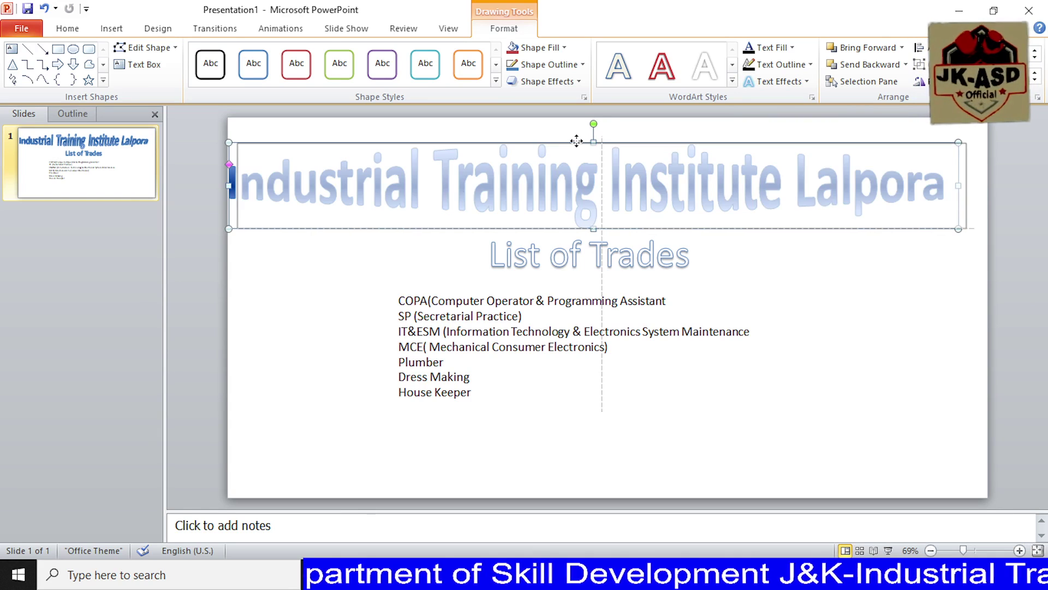
left_click_drag(571, 143, 579, 143)
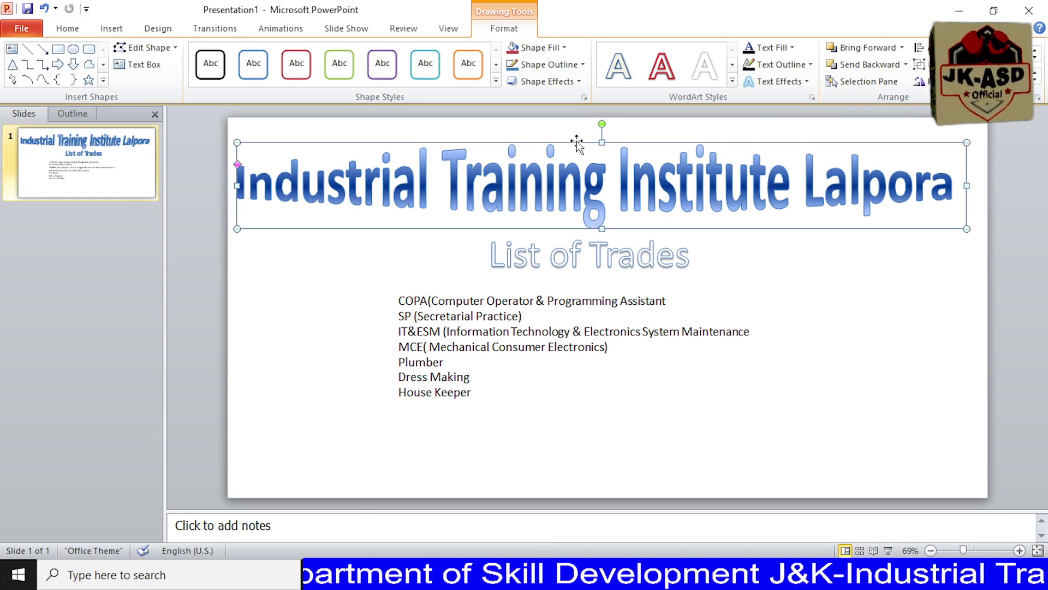
left_click(791, 49)
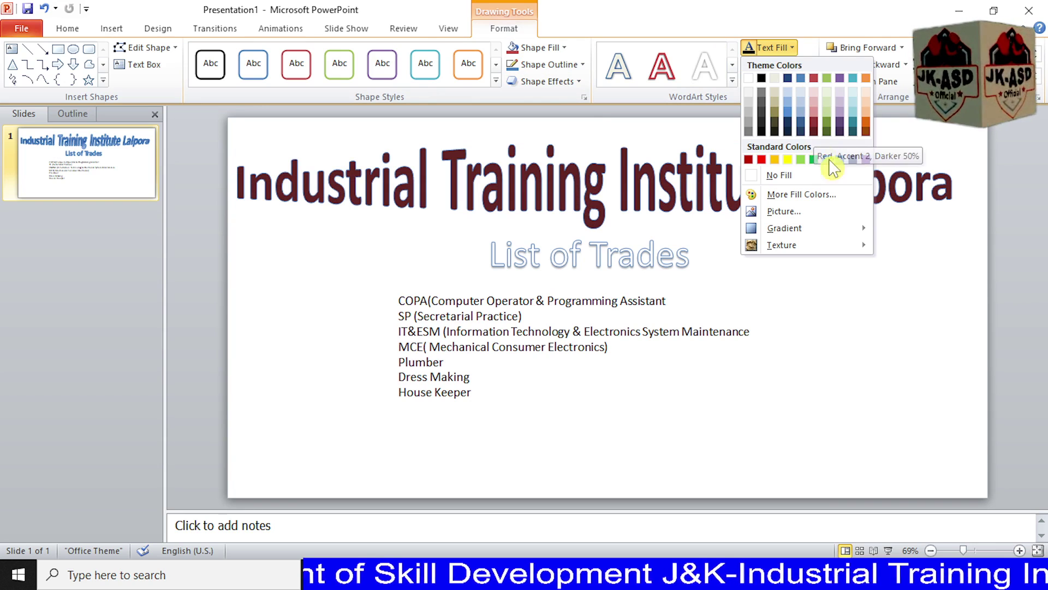
mouse_move(781, 245)
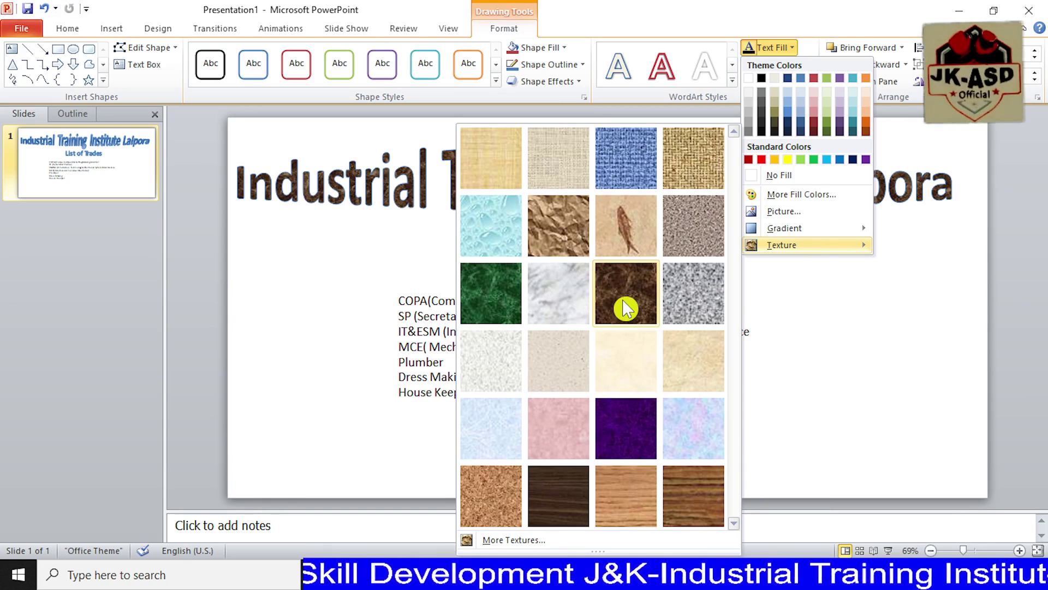
left_click(624, 309)
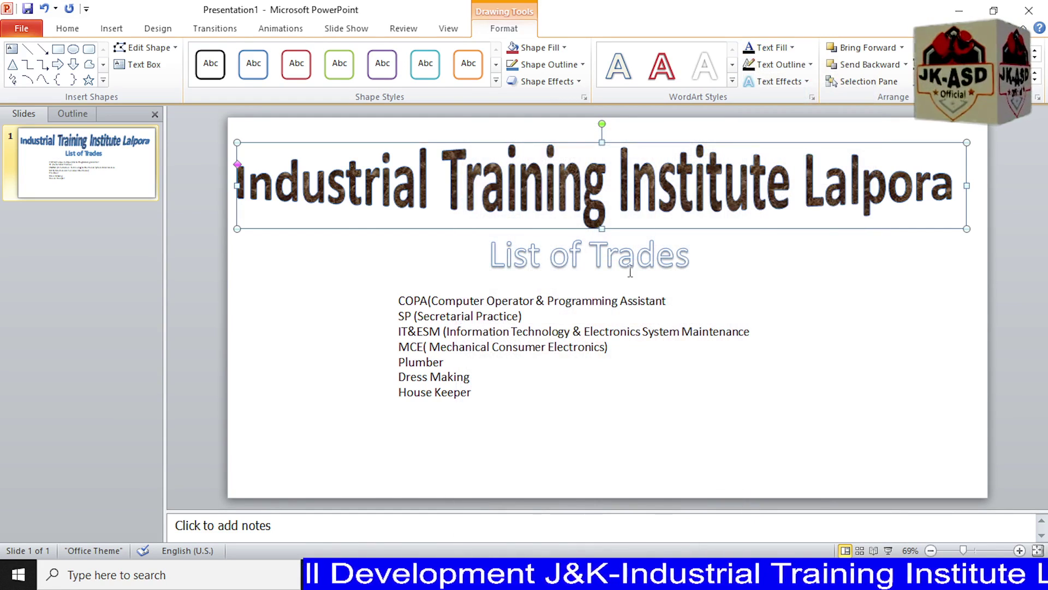
Move the trades list and the List of Trades heading lower on the slide.
left_click(496, 329)
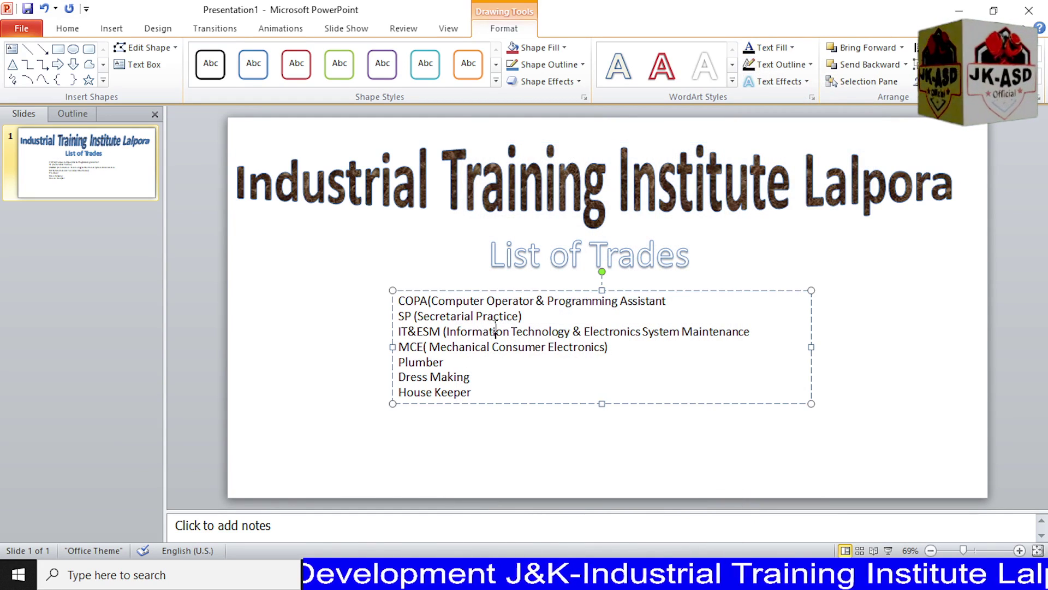
left_click_drag(474, 289, 482, 327)
left_click(530, 229)
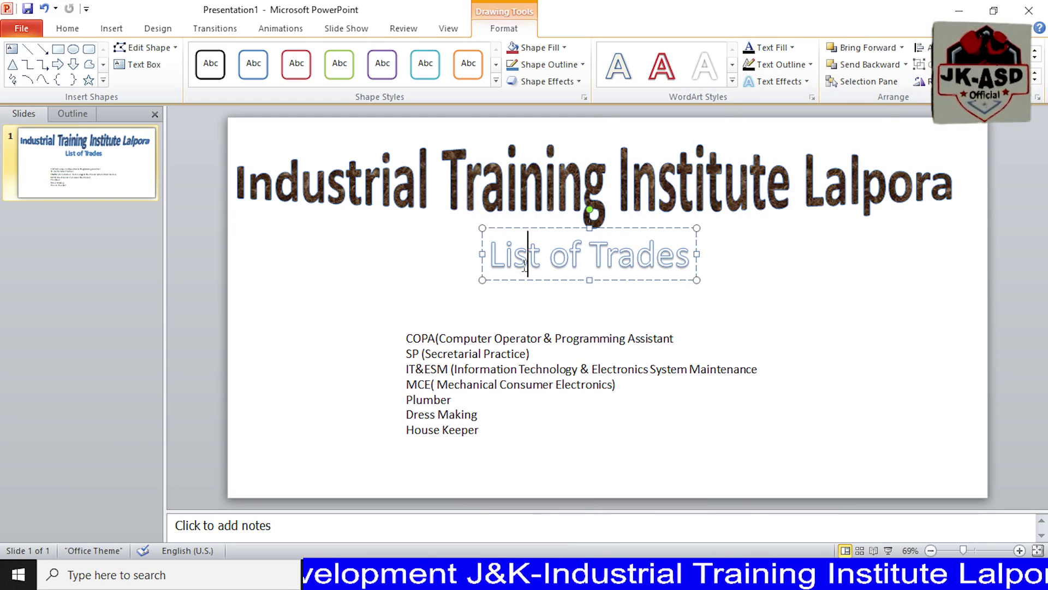
left_click_drag(533, 229, 535, 245)
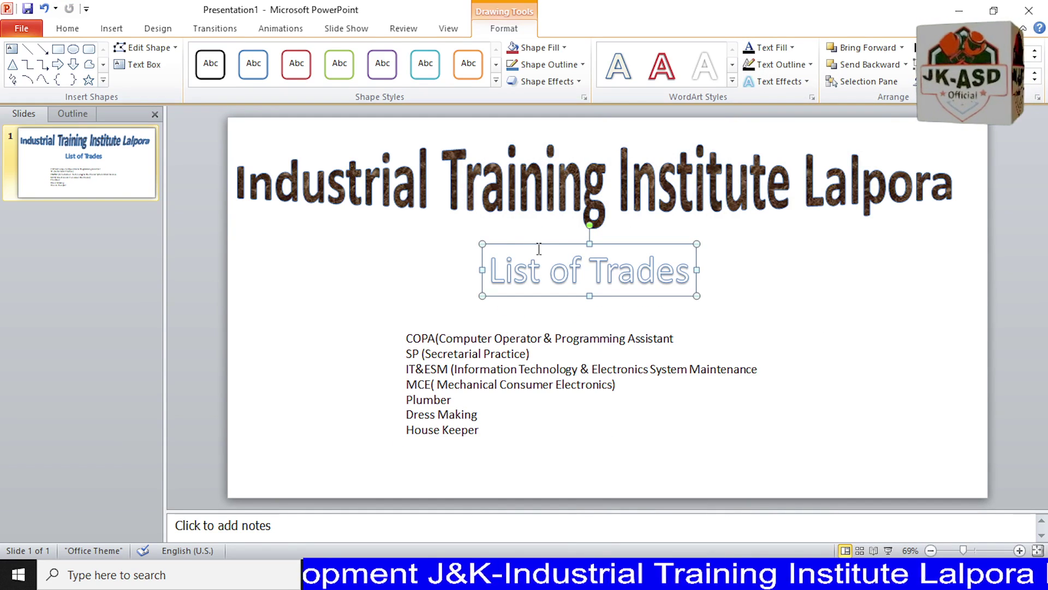
Make the List of Trades heading red and set it in Berlin Sans FB Demi.
left_click(792, 48)
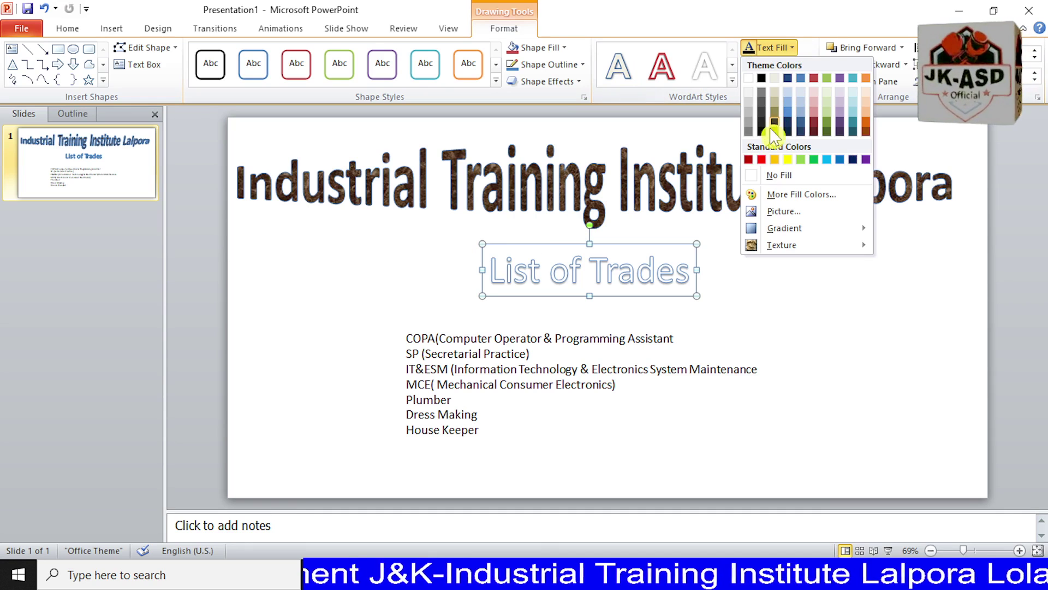
left_click(763, 161)
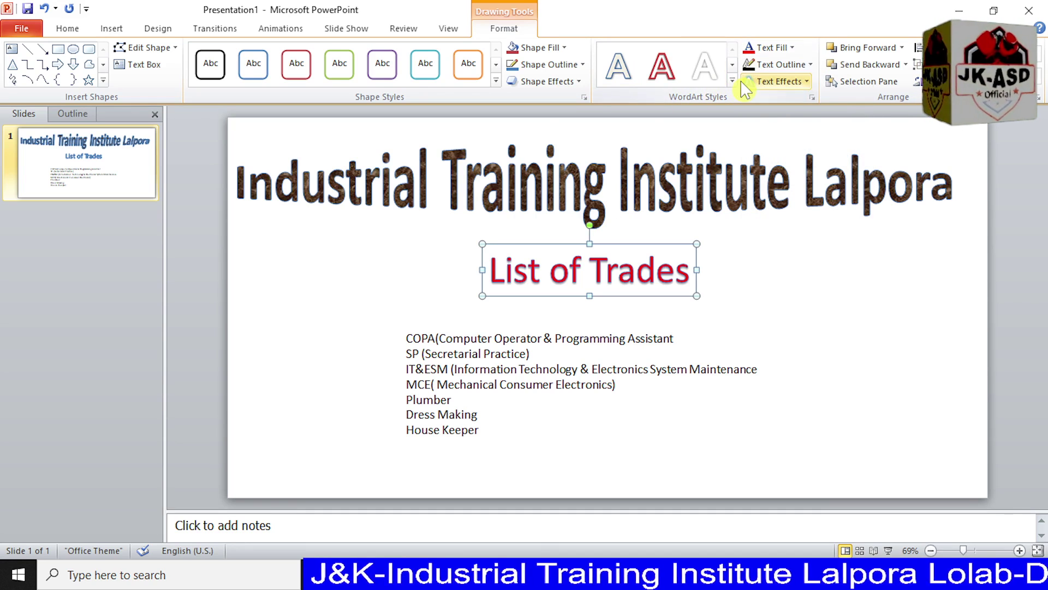
left_click(70, 30)
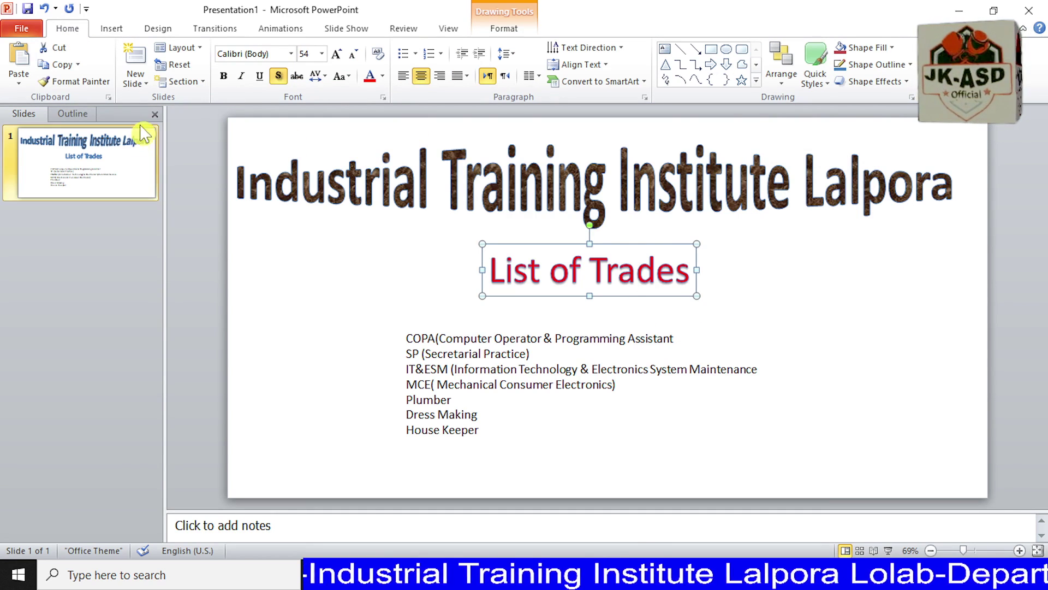
left_click(293, 53)
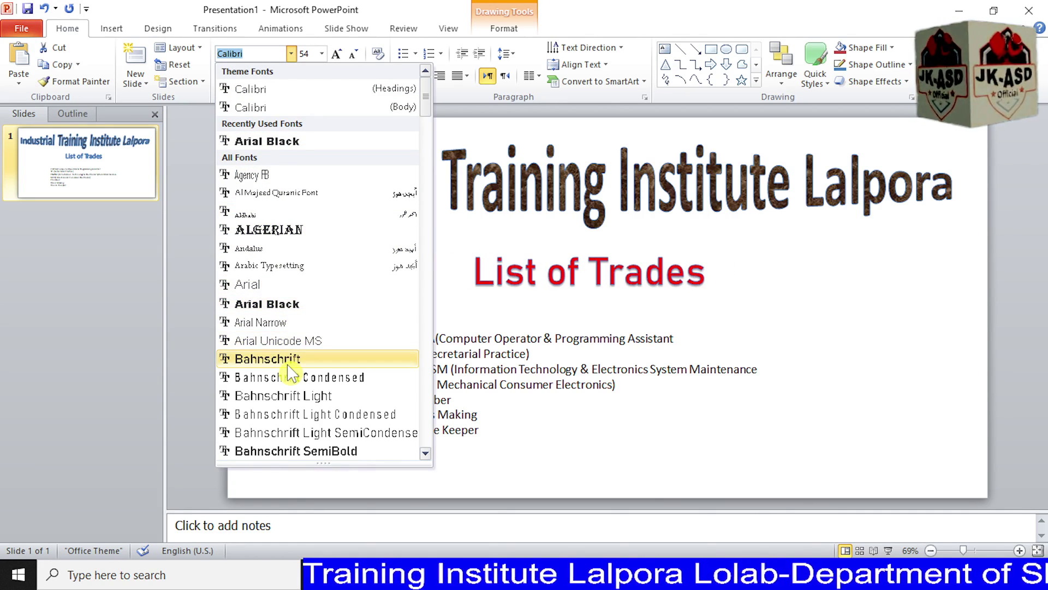
scroll(290, 374, "down", 5)
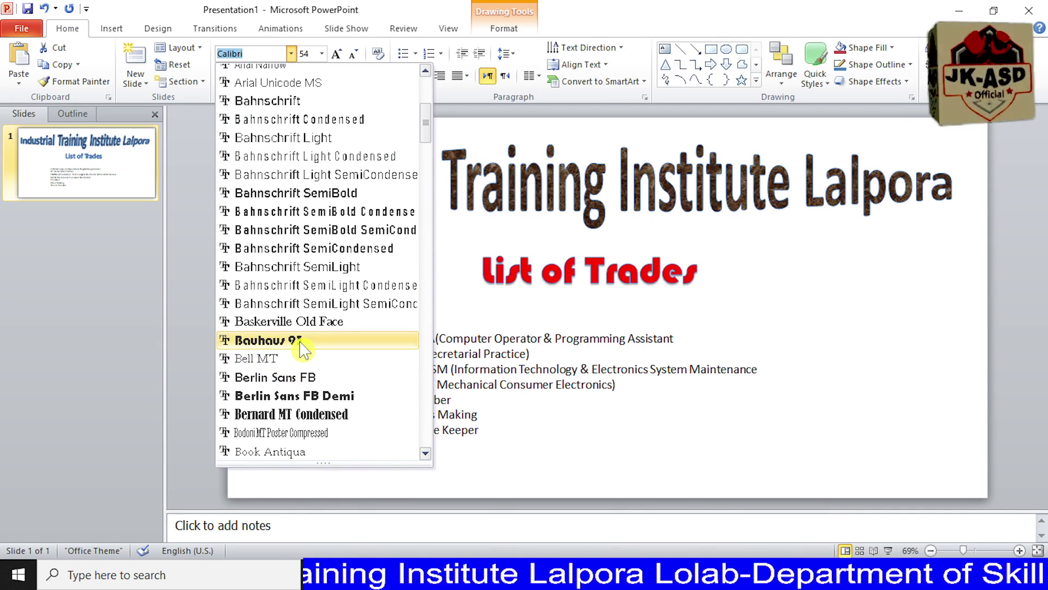
scroll(300, 343, "down", 2)
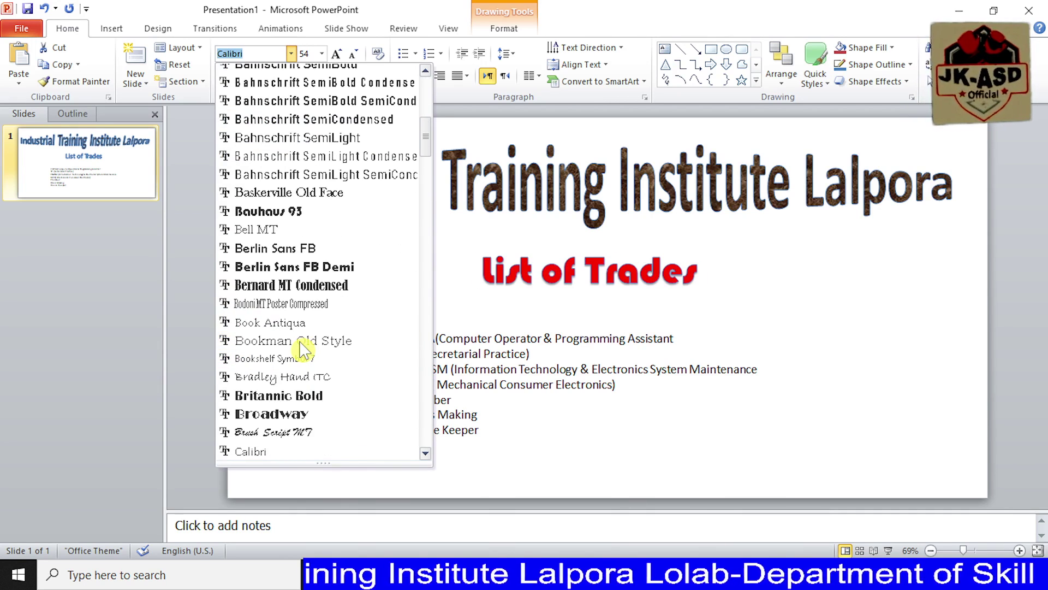
left_click(295, 267)
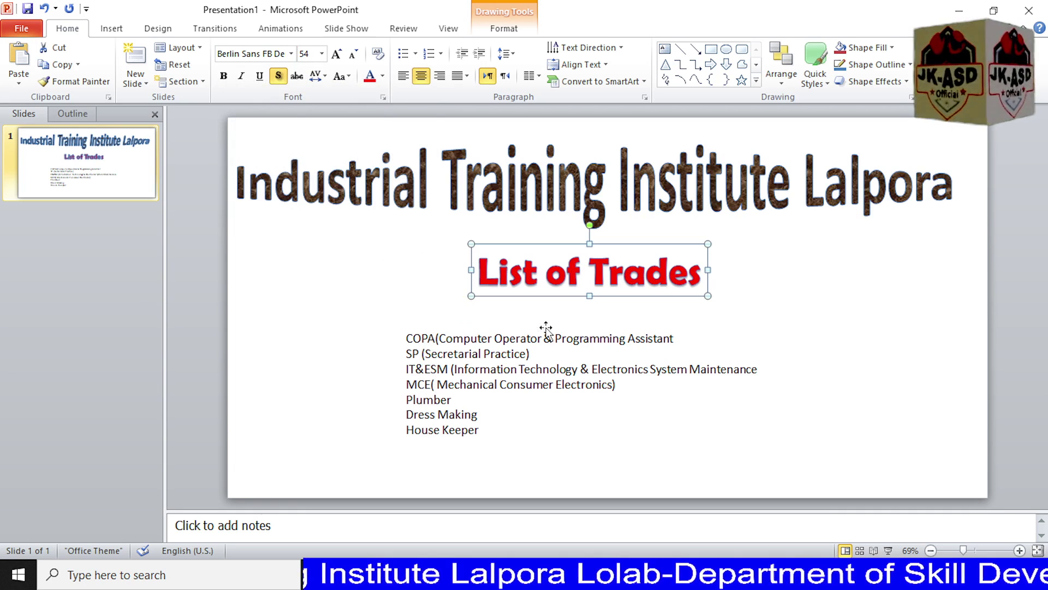
Move the trades list box up-left, widen it, then lower it slightly.
left_click(710, 431)
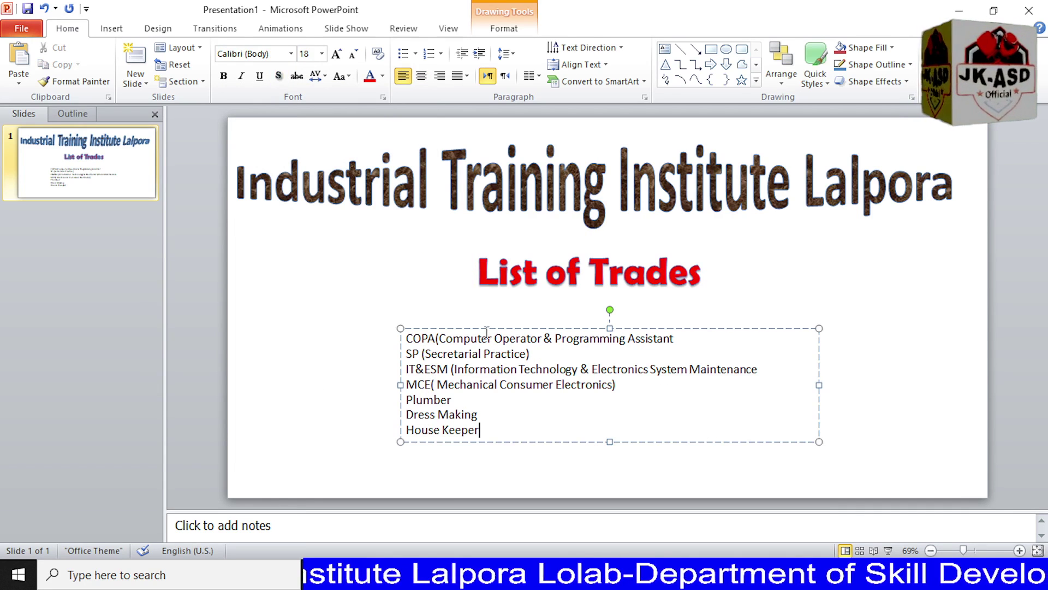
left_click_drag(485, 330, 464, 305)
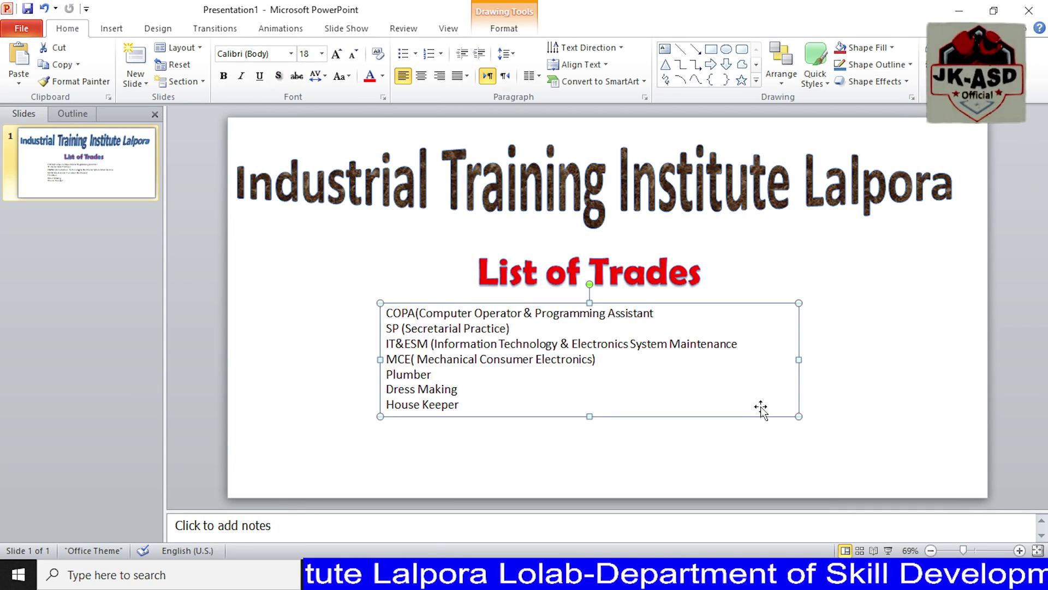
left_click_drag(799, 416, 887, 447)
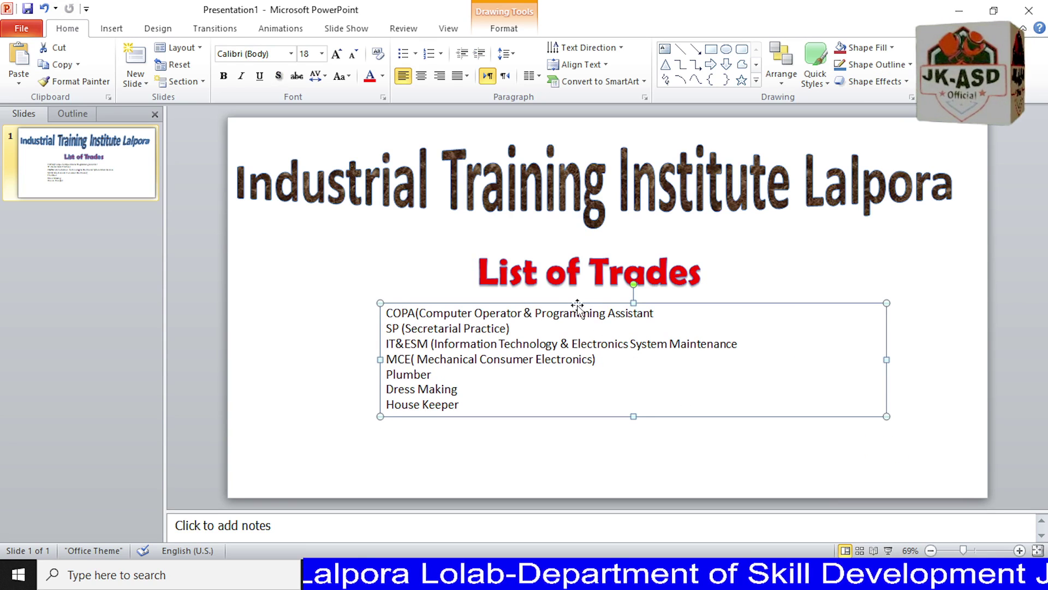
left_click_drag(577, 305, 577, 314)
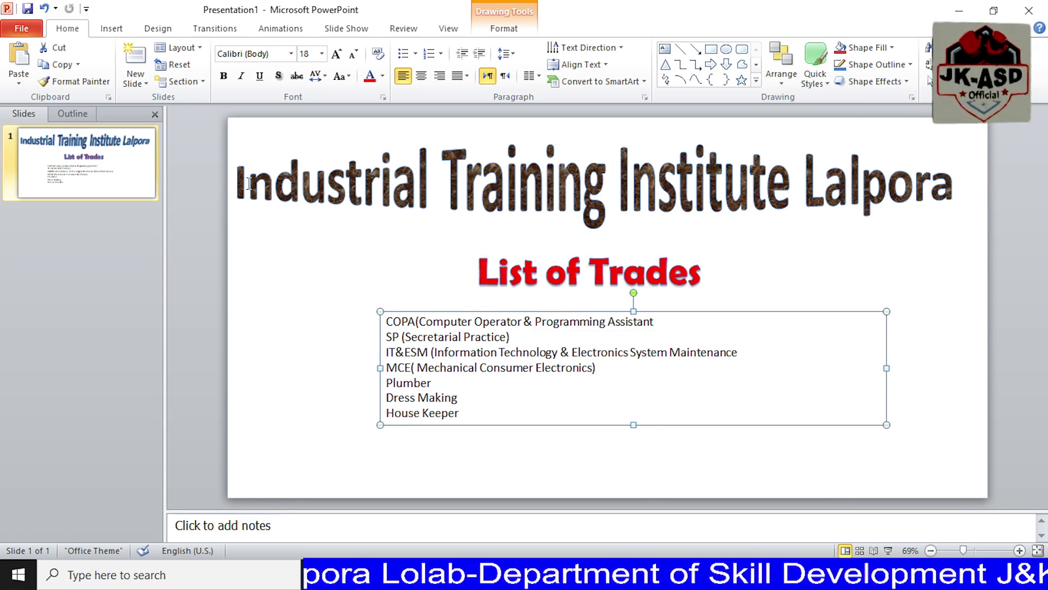
Bring up the bullet style choices for the trades list on the Home tab.
left_click(112, 29)
left_click(71, 30)
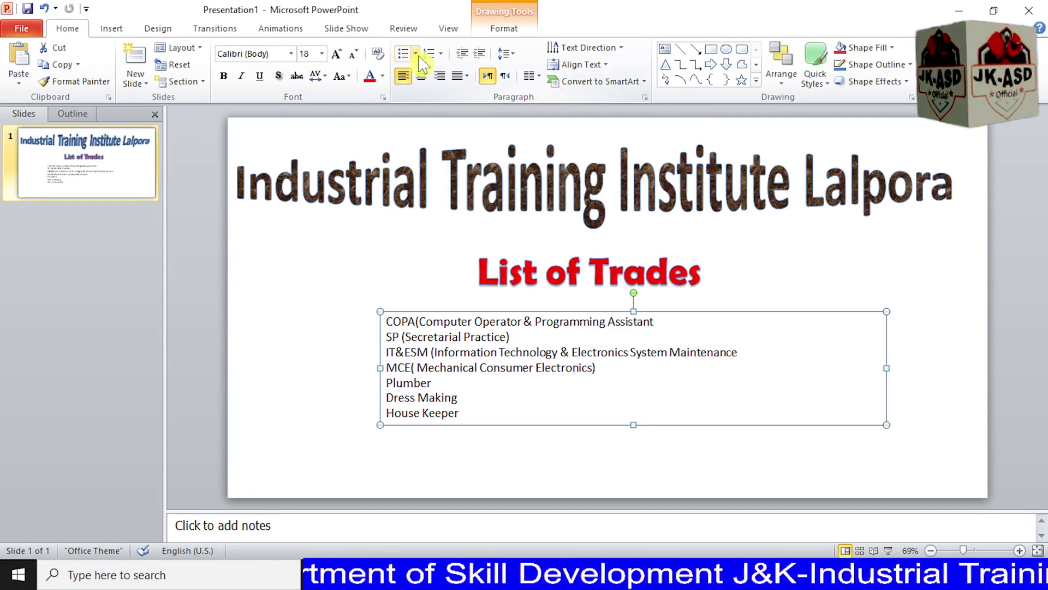
left_click(416, 54)
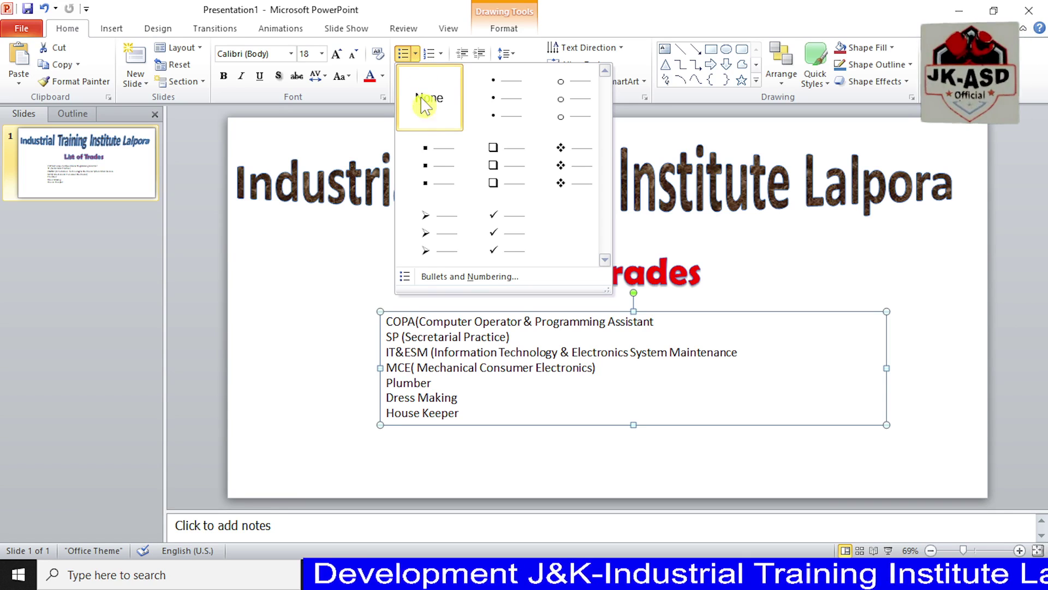
Give the seven trades arrow bullets and switch their font to Century.
left_click(442, 239)
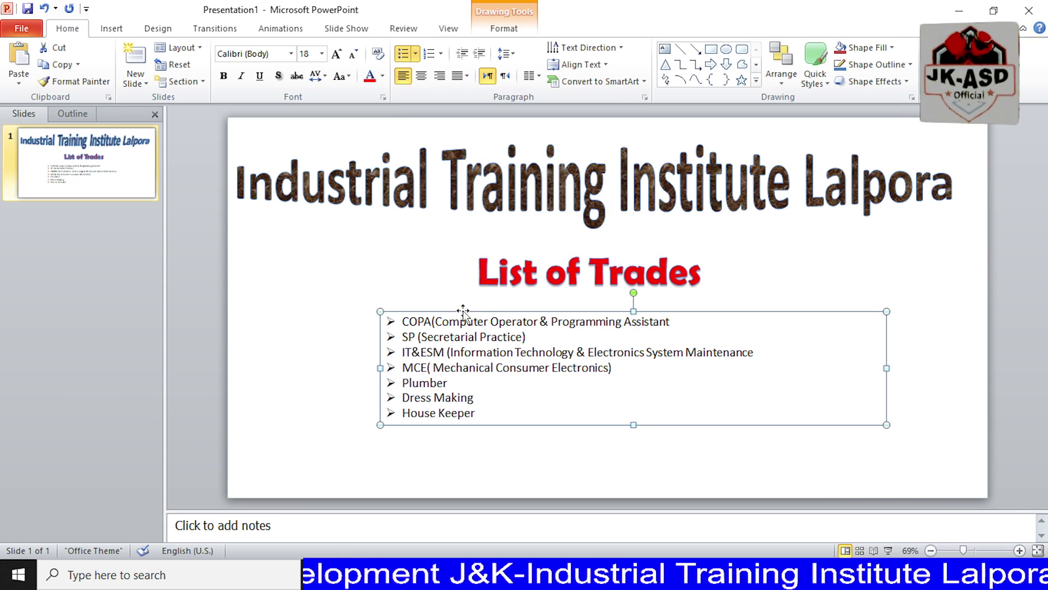
left_click(291, 52)
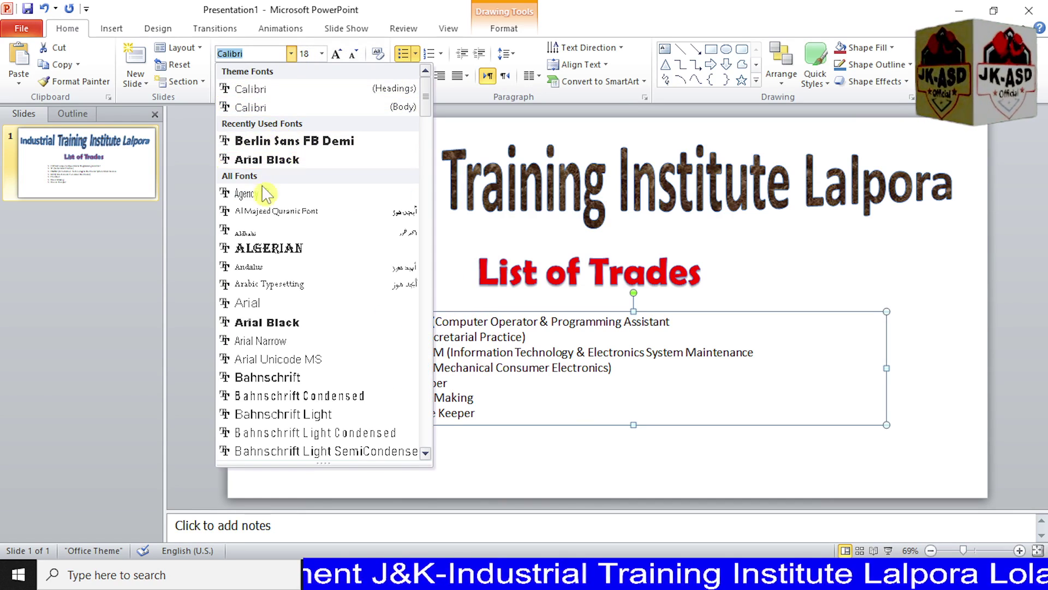
scroll(257, 256, "down", 7)
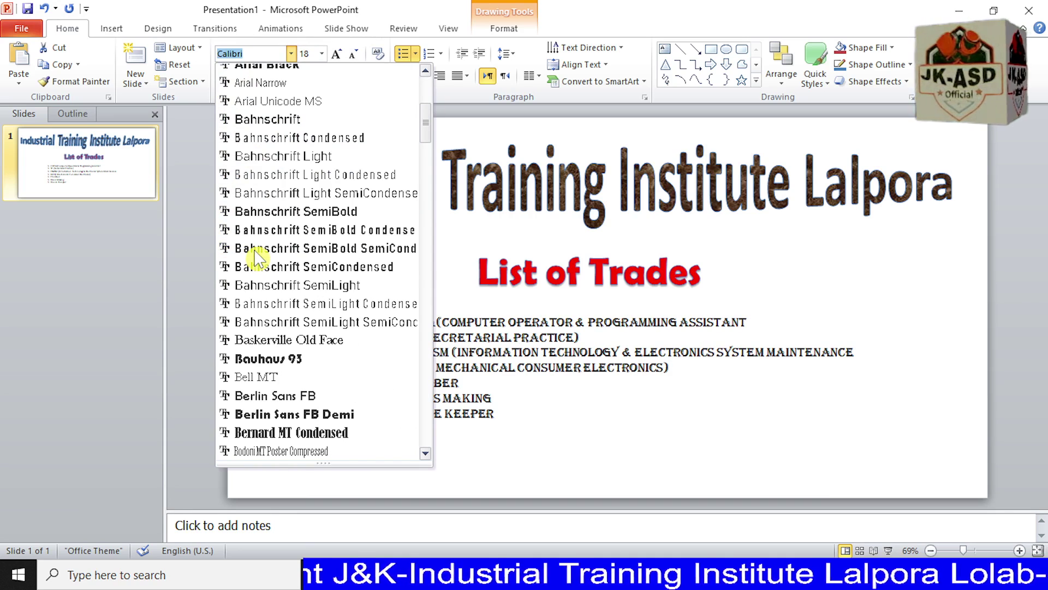
scroll(309, 357, "down", 2)
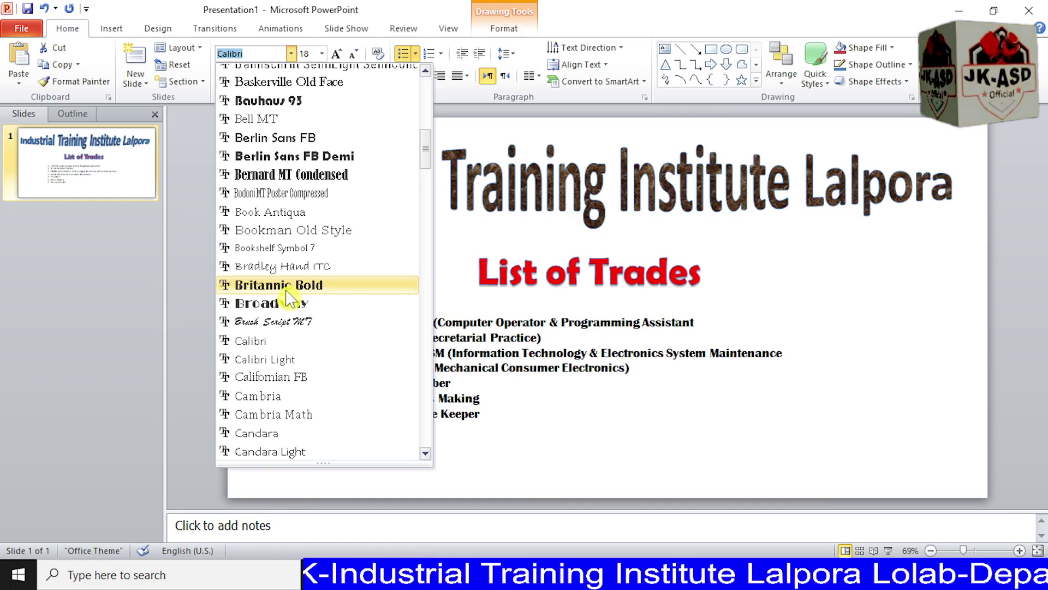
scroll(287, 299, "down", 2)
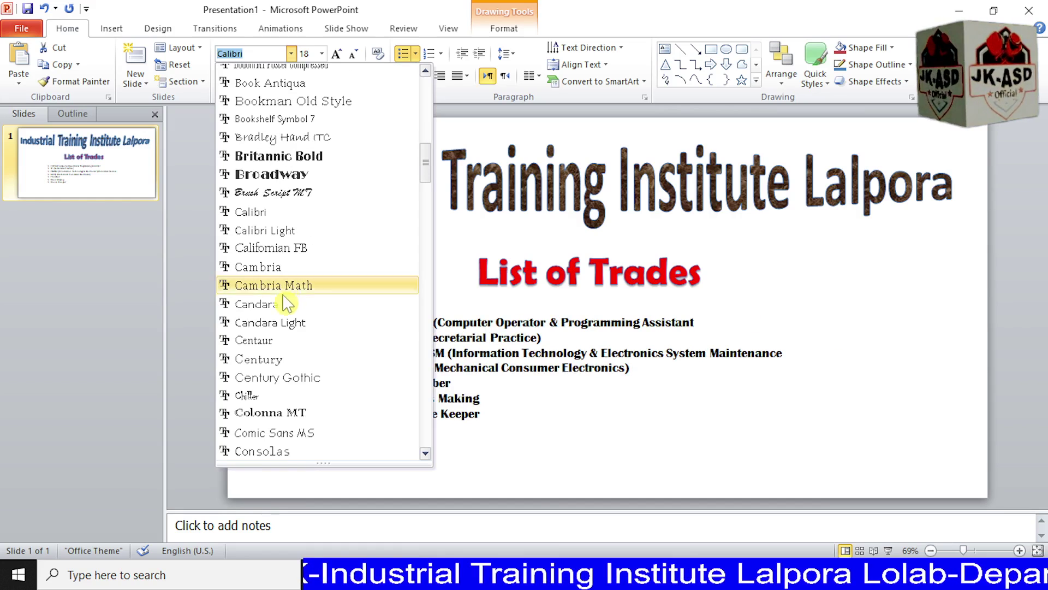
left_click(277, 360)
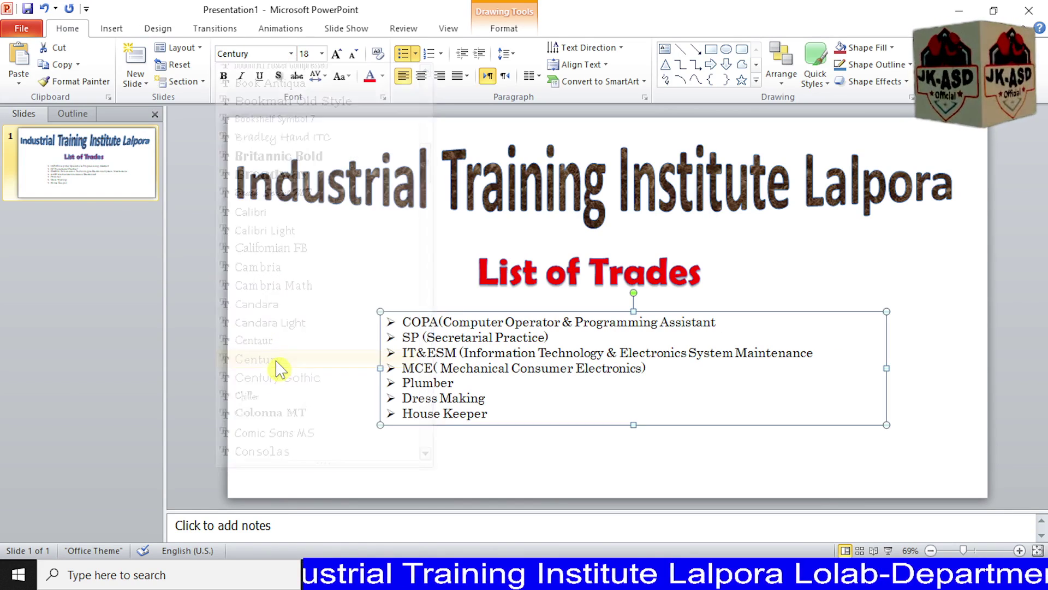
left_click_drag(456, 312, 456, 313)
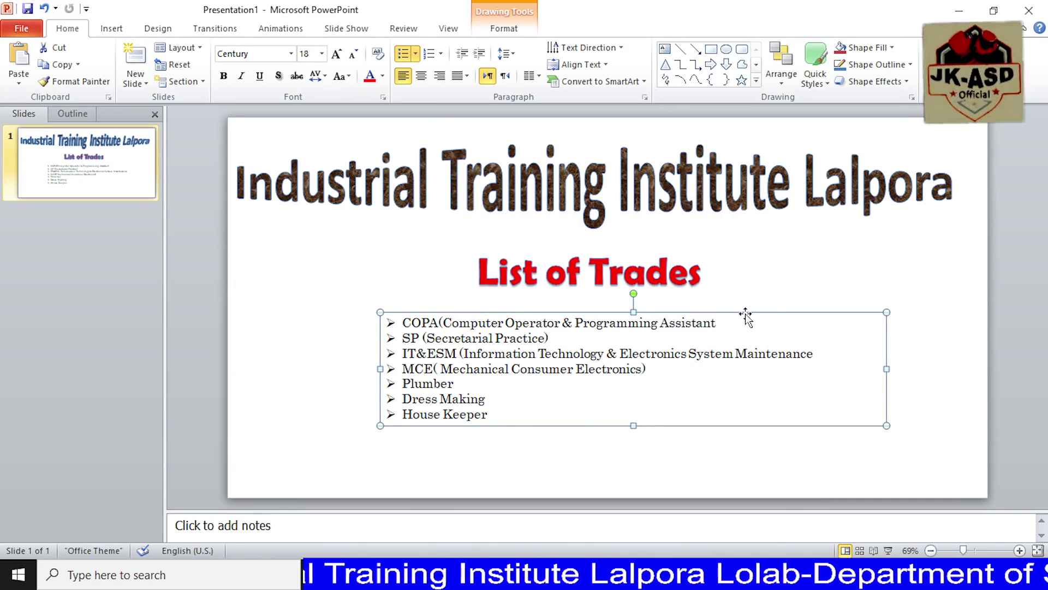
Shift the trades list left, grow its text to 24 pt, and place it under the heading.
left_click_drag(743, 312, 709, 312)
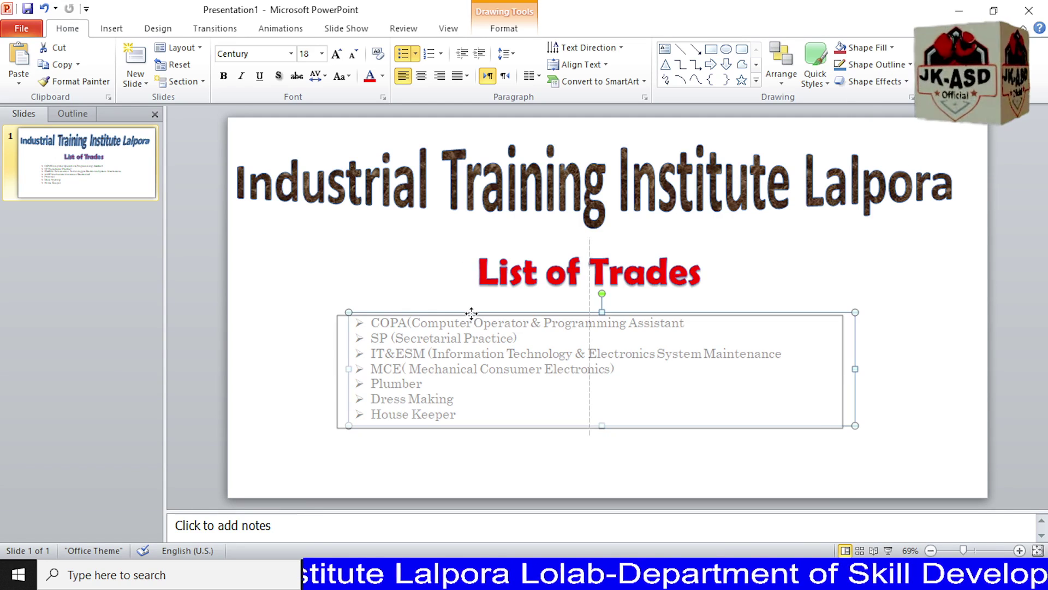
left_click_drag(483, 310, 472, 312)
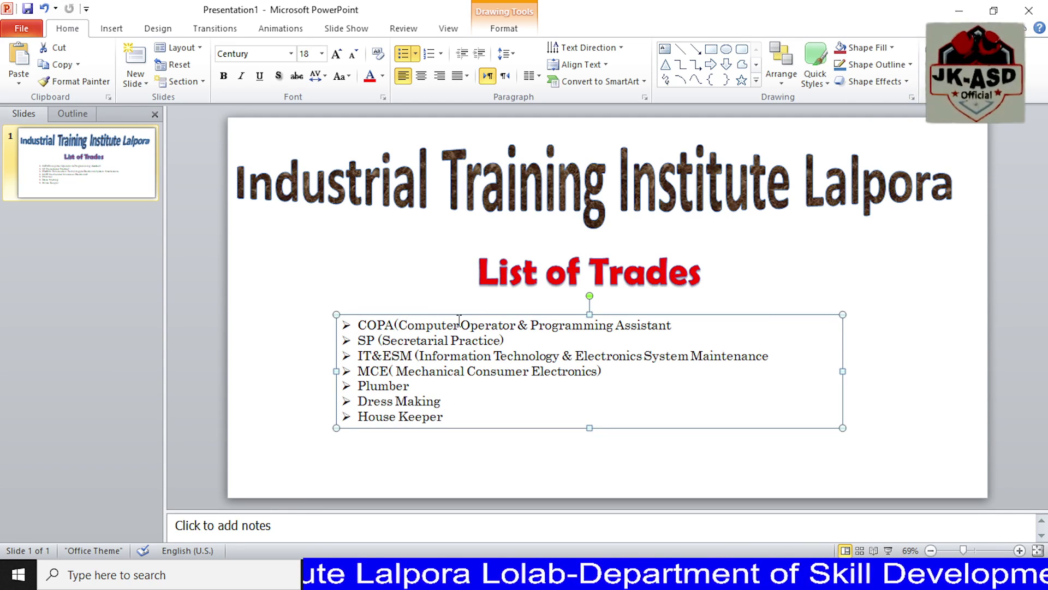
left_click(338, 54)
left_click(338, 54)
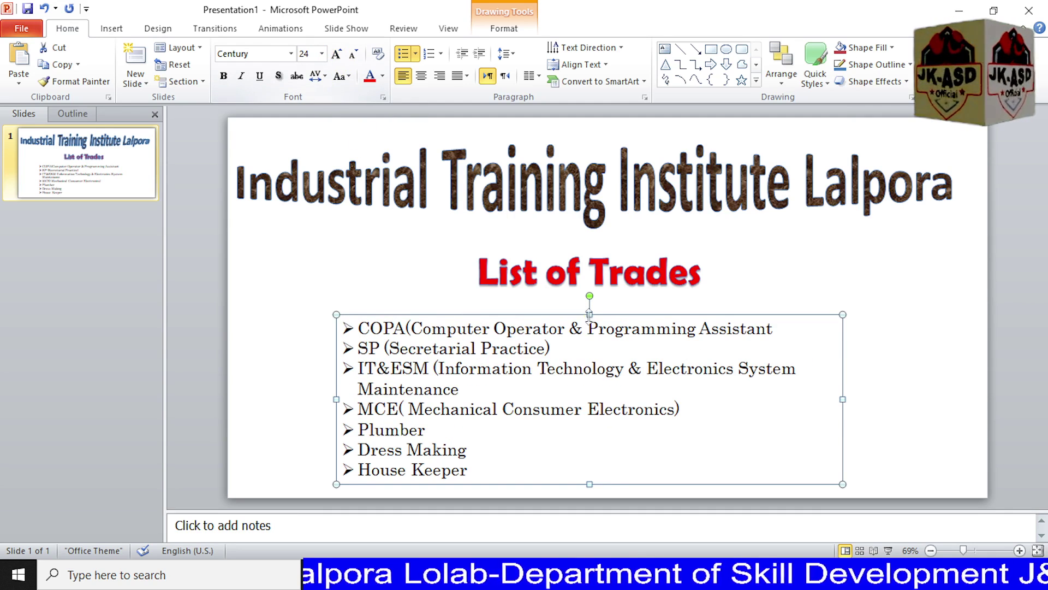
mouse_move(628, 316)
left_mouse_down()
mouse_move(640, 296)
mouse_move(650, 305)
left_mouse_up()
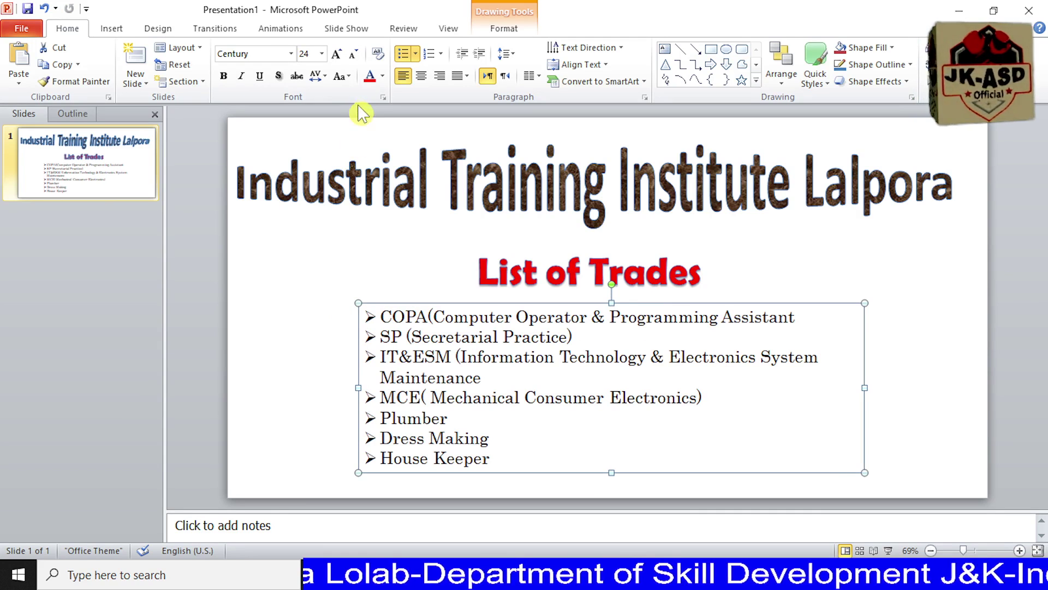
Colour the trades list text dark blue and deselect to review the slide.
left_click(383, 77)
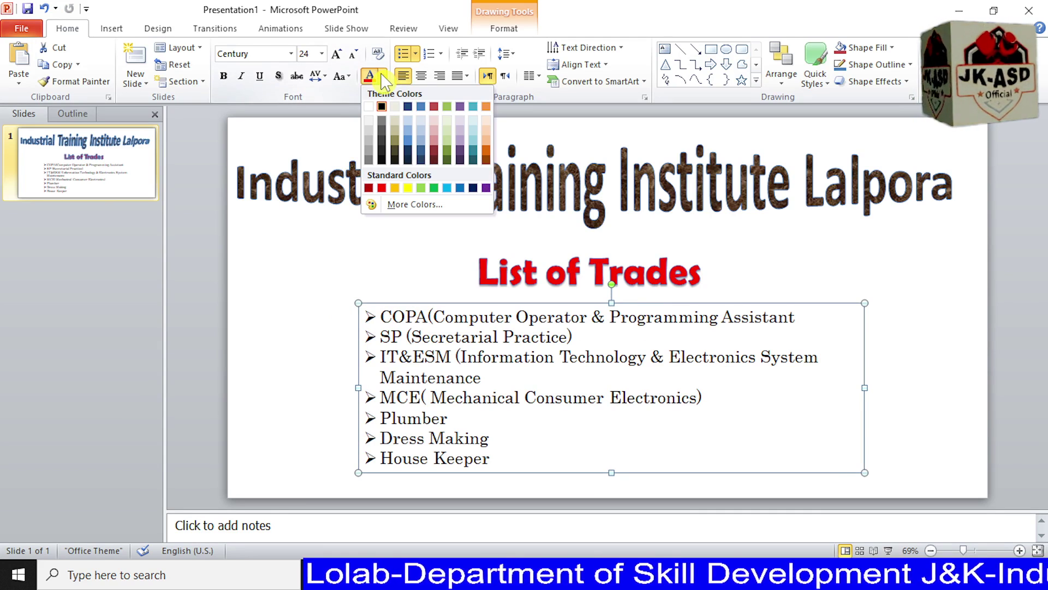
left_click(473, 187)
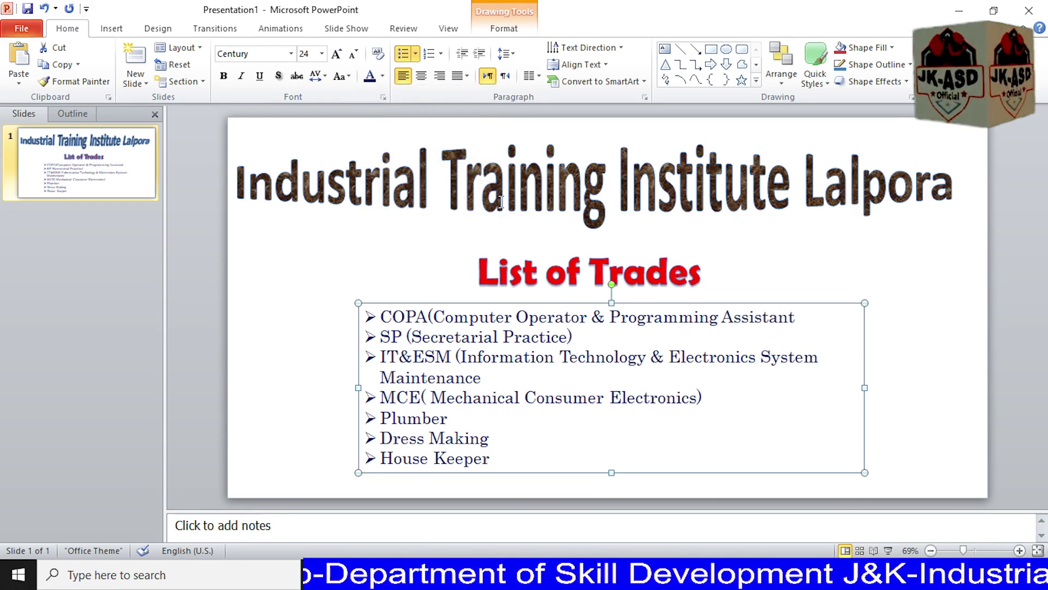
left_click(799, 244)
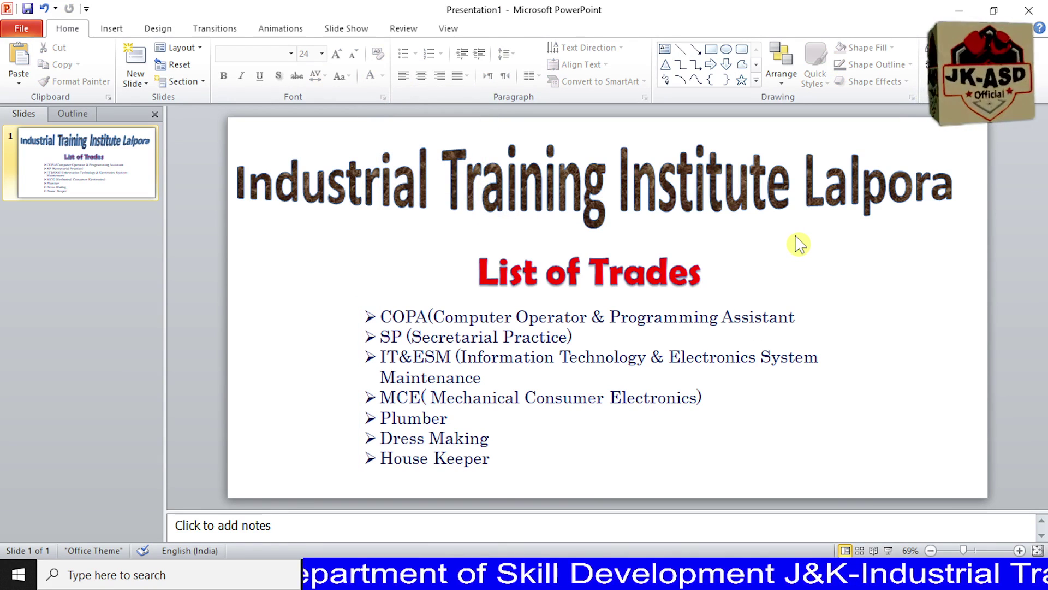
Move the marble WordArt title slightly right, then show the Design tab's theme options.
left_click(732, 203)
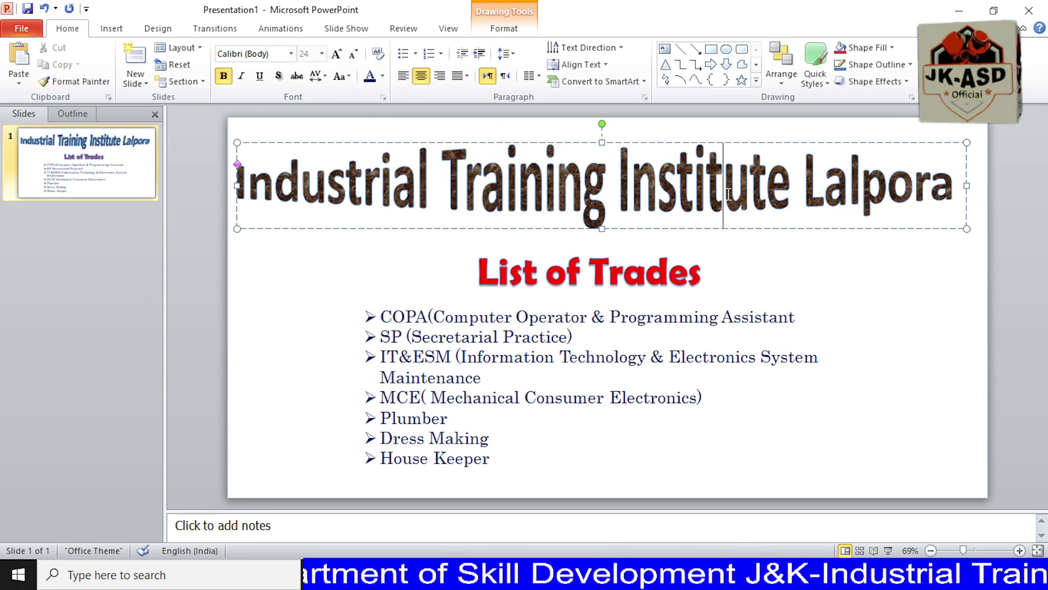
left_click_drag(671, 143, 681, 143)
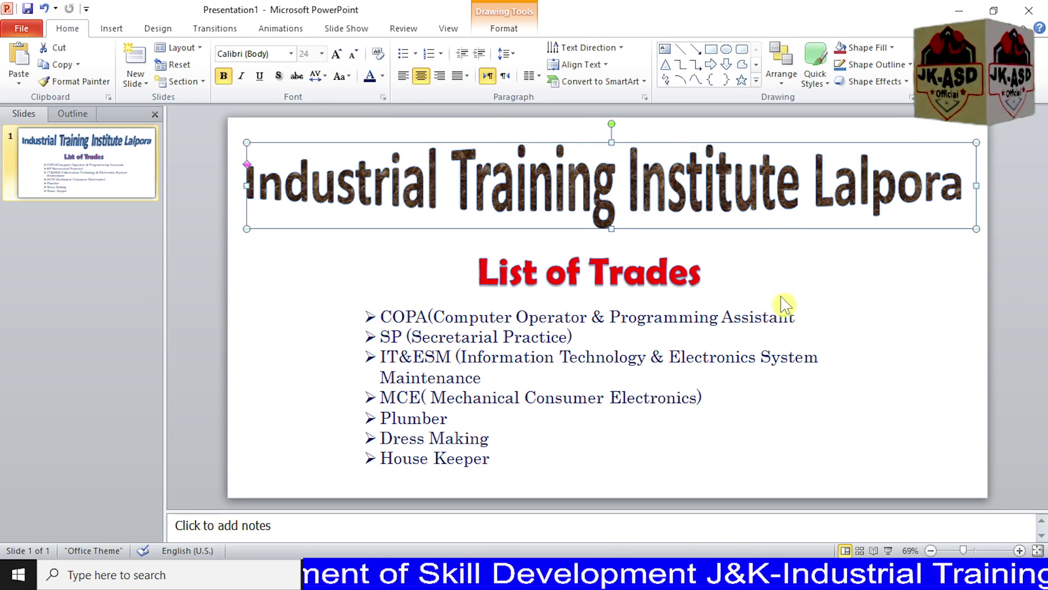
left_click(833, 438)
left_click(966, 421)
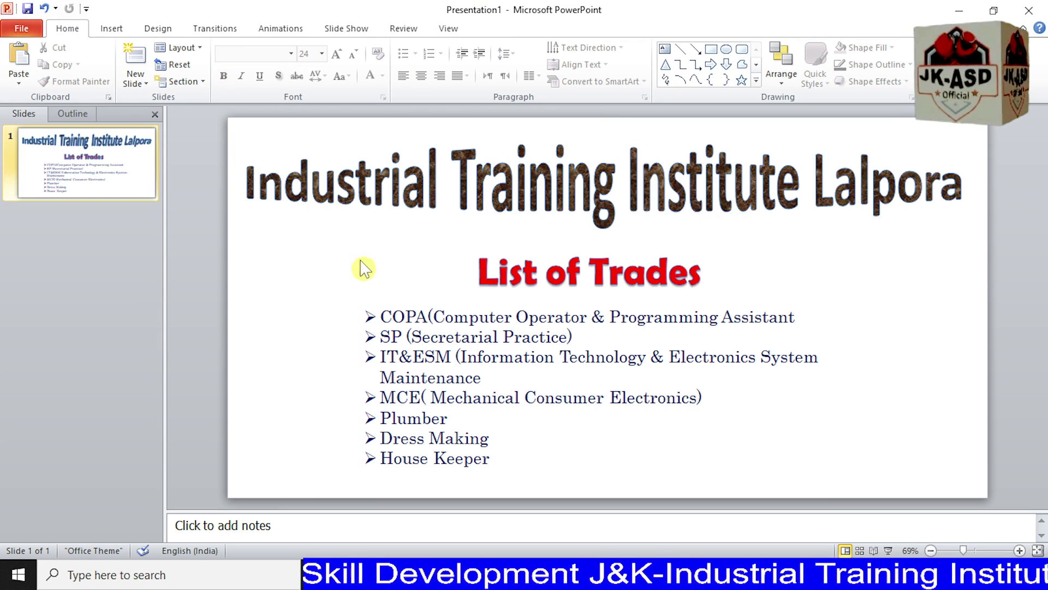
left_click(164, 34)
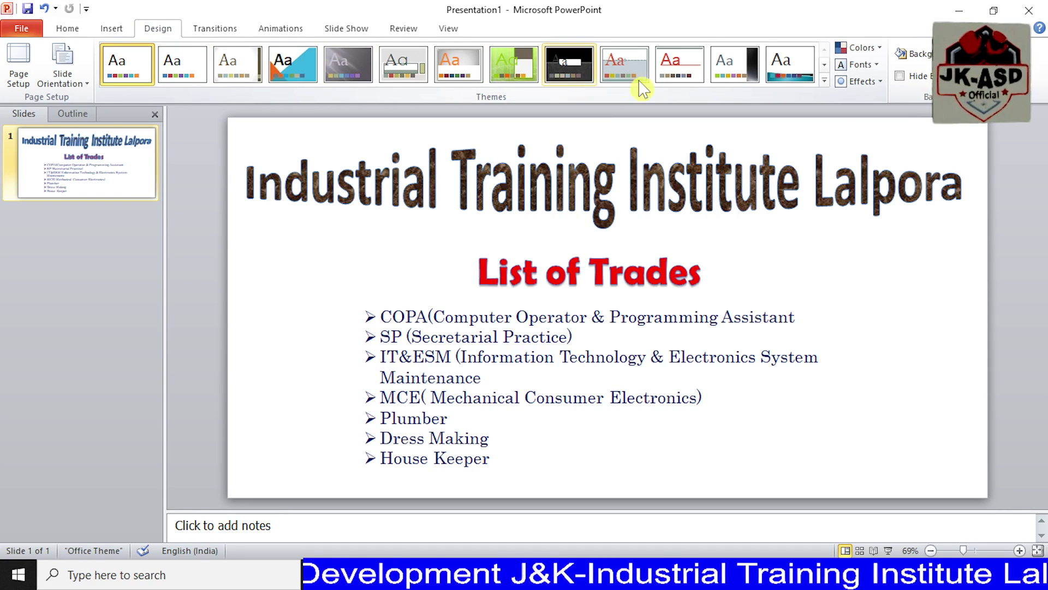
Preview the Technic, Trek, Thatch and Origin themes, then settle on the plain Office Theme.
left_click(825, 82)
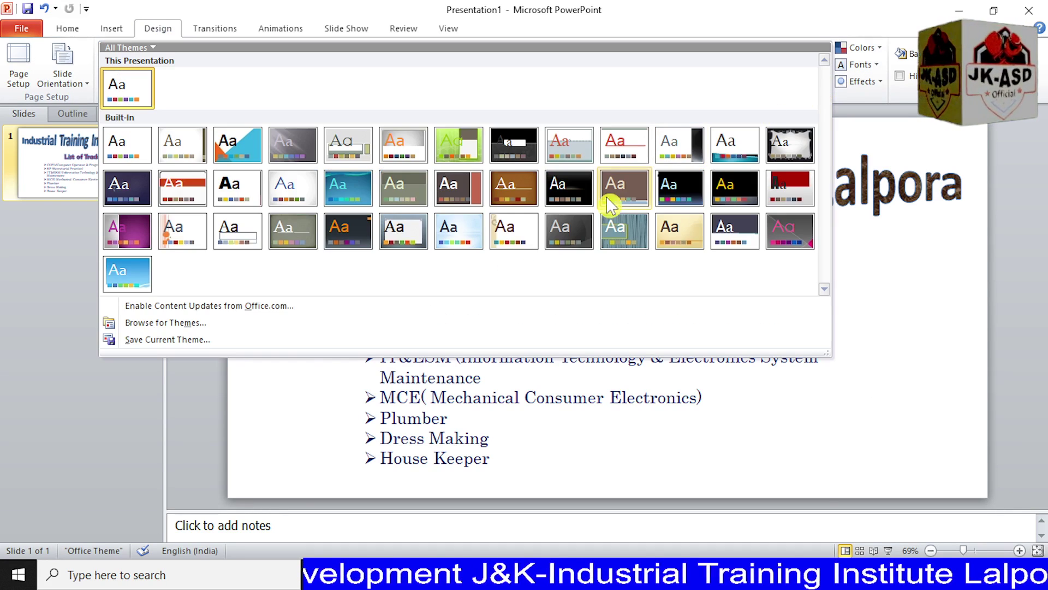
left_click(578, 224)
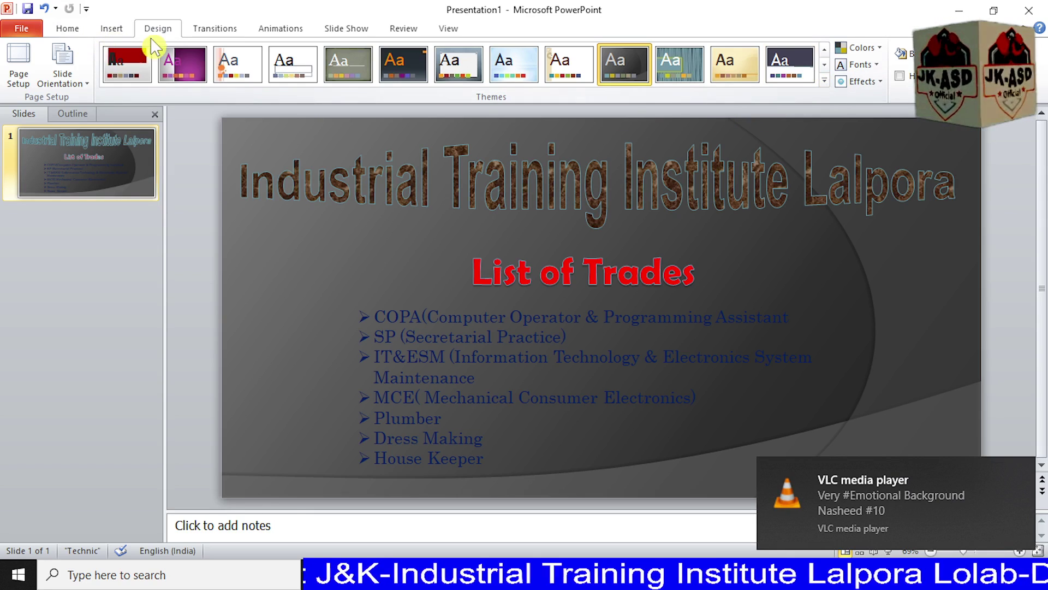
left_click(825, 80)
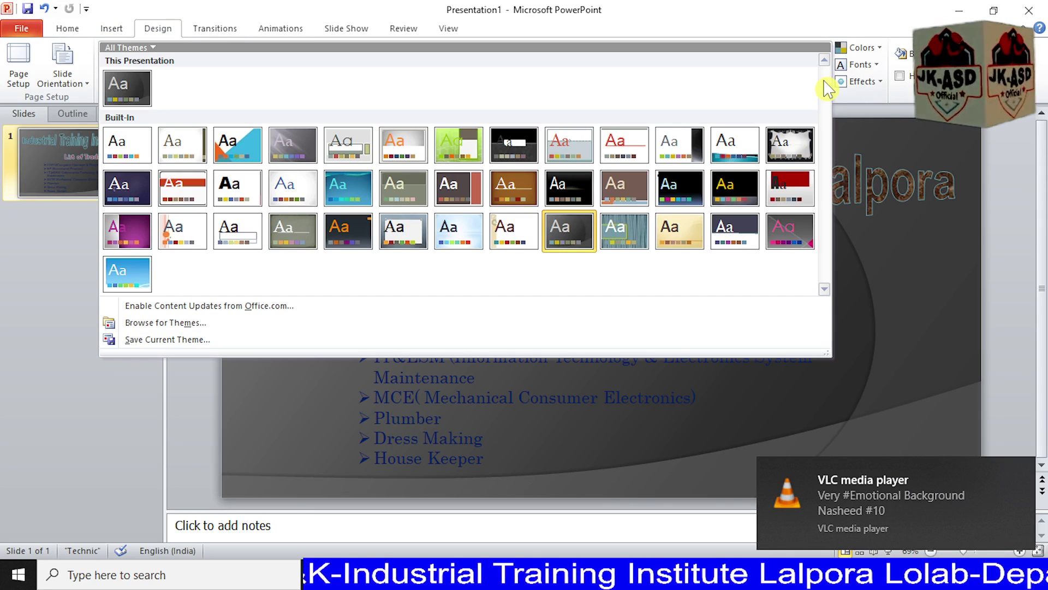
left_click(677, 229)
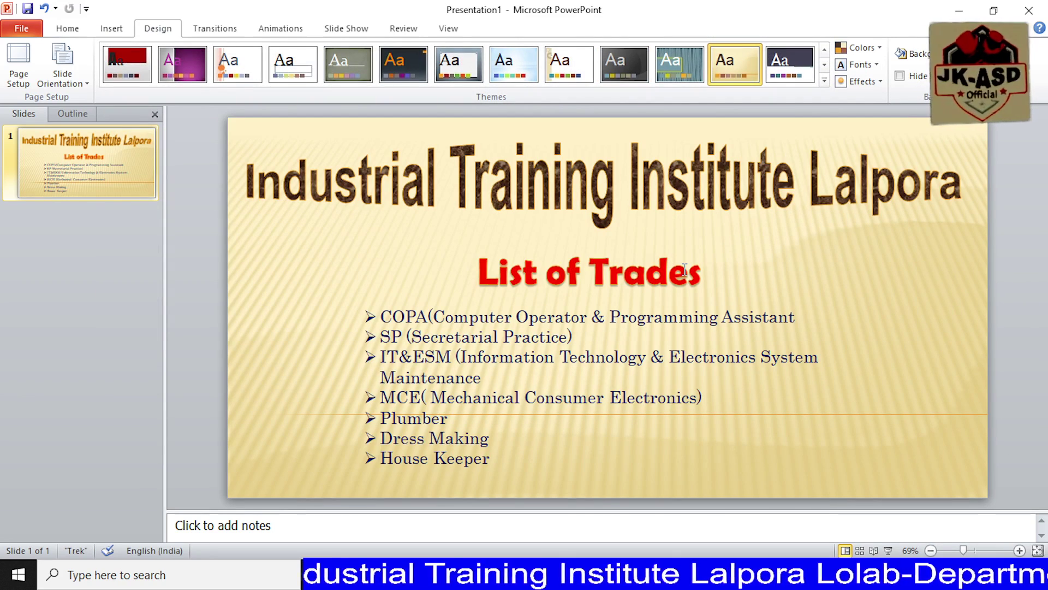
left_click(824, 82)
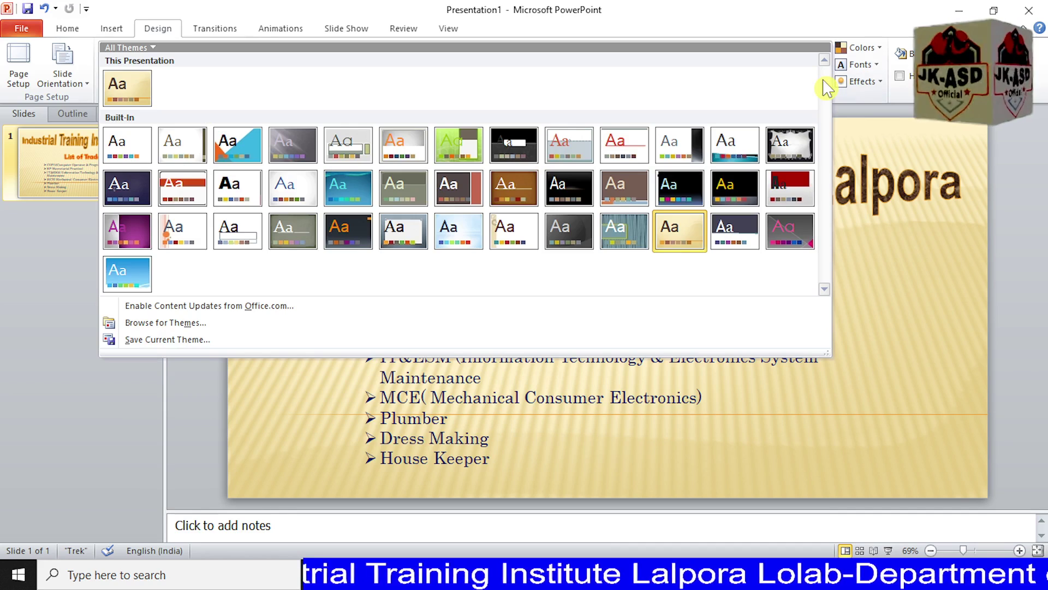
left_click(628, 232)
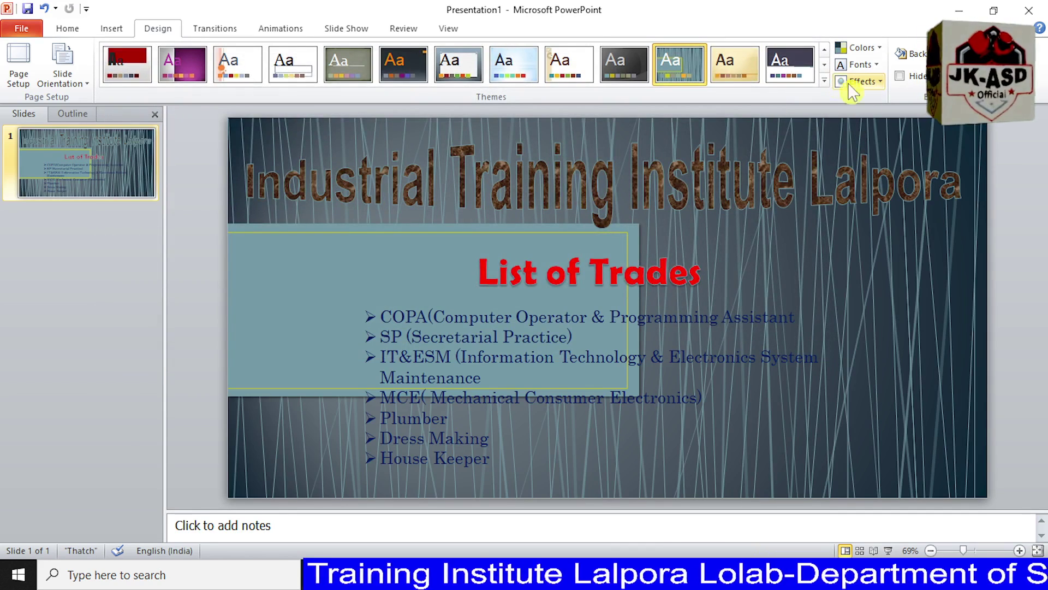
left_click(824, 81)
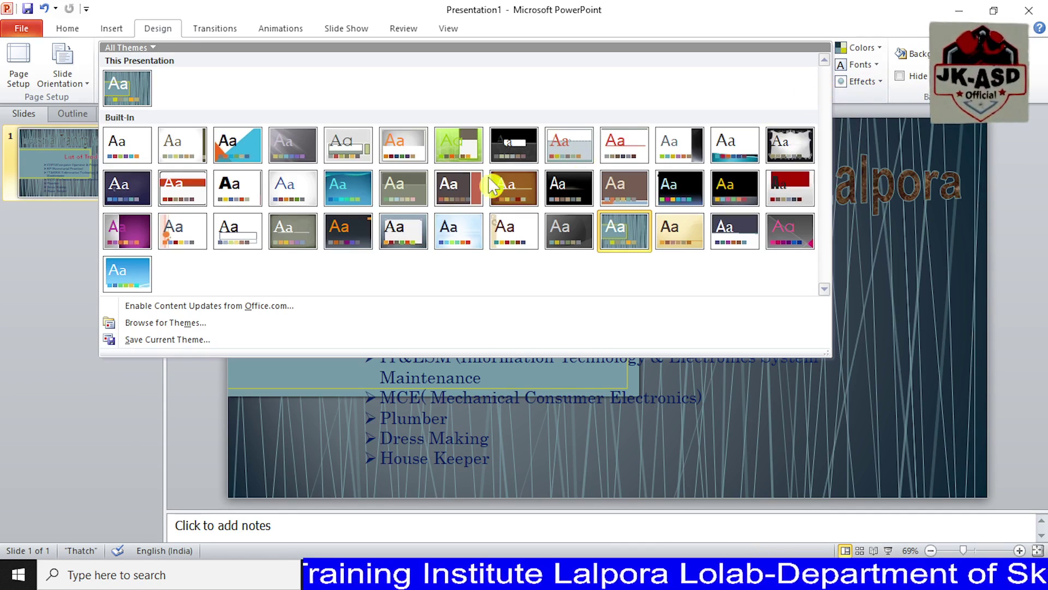
left_click(244, 229)
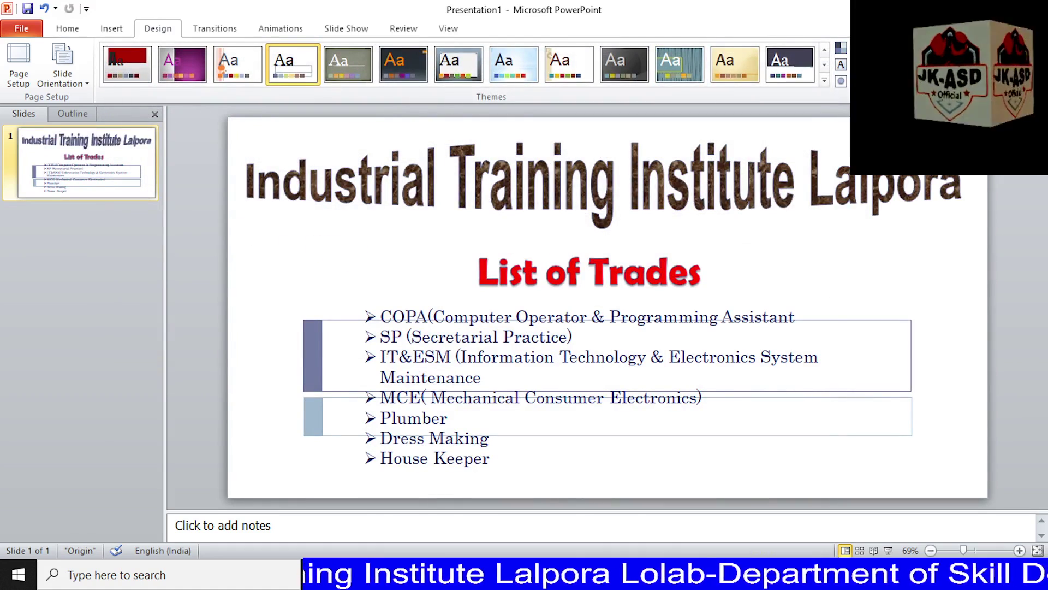
left_click(824, 81)
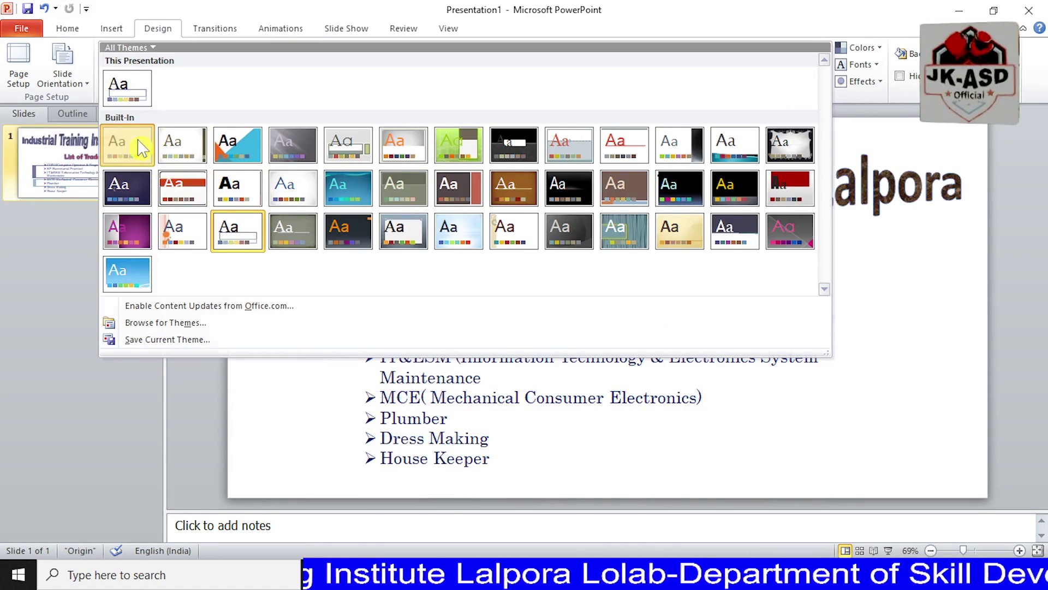
left_click(128, 142)
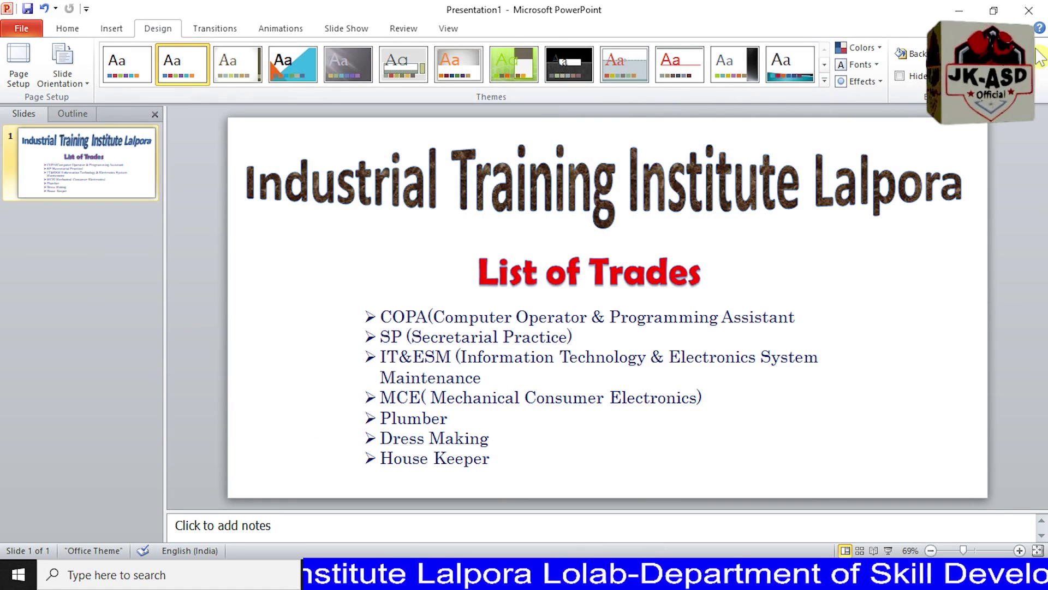
Apply the dark blue background style, then open the Format Background settings.
left_click(909, 54)
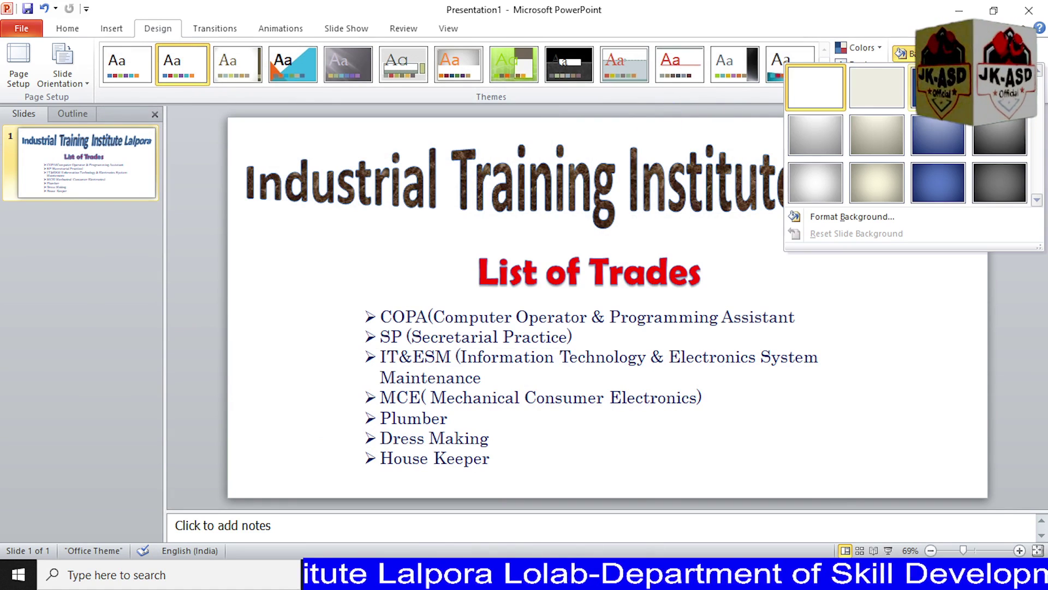
left_click(938, 88)
left_click(910, 54)
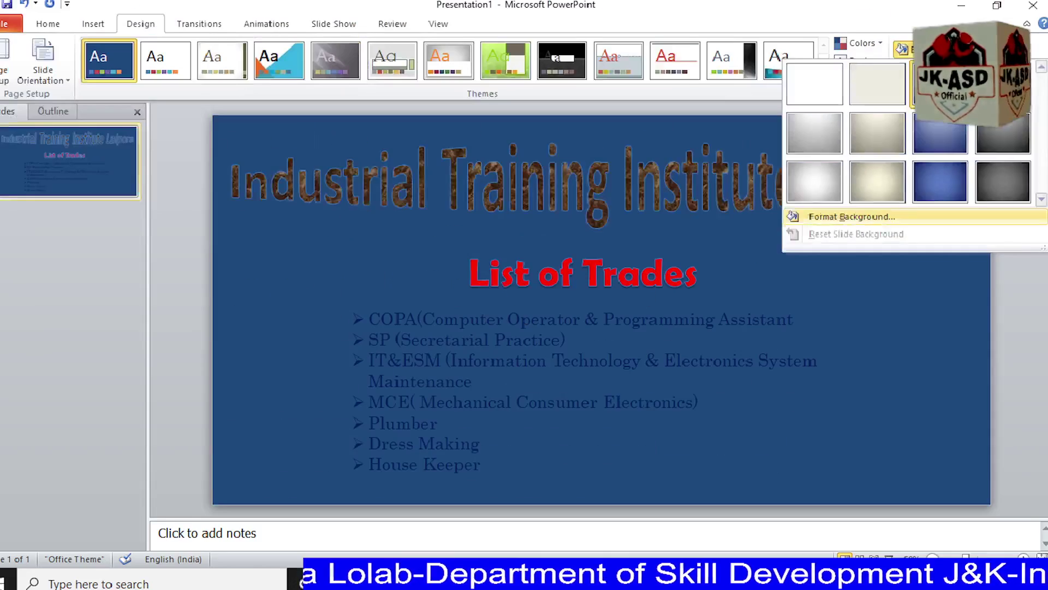
left_click(878, 215)
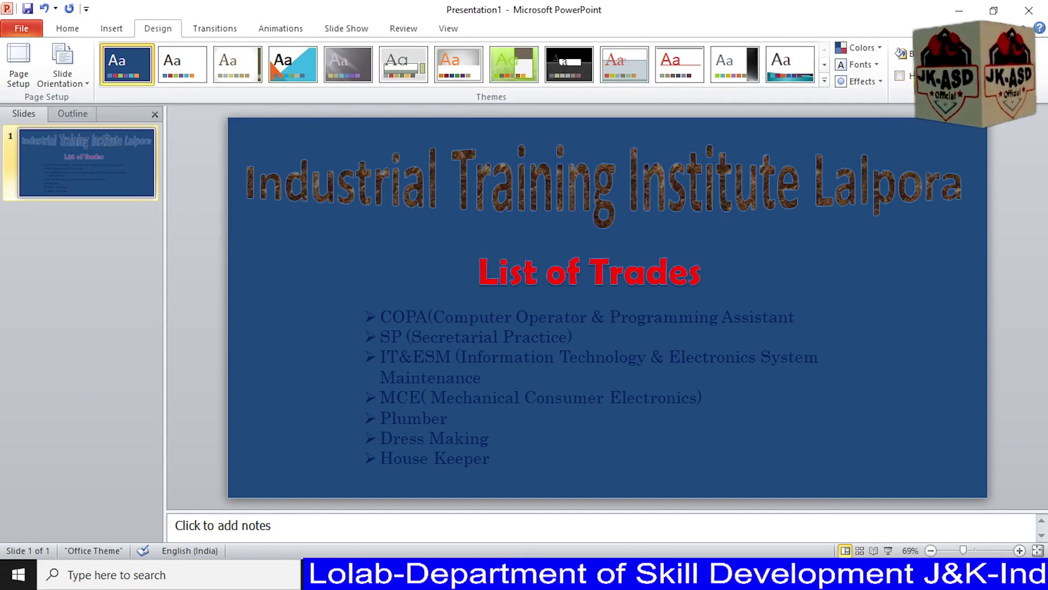
left_click(834, 215)
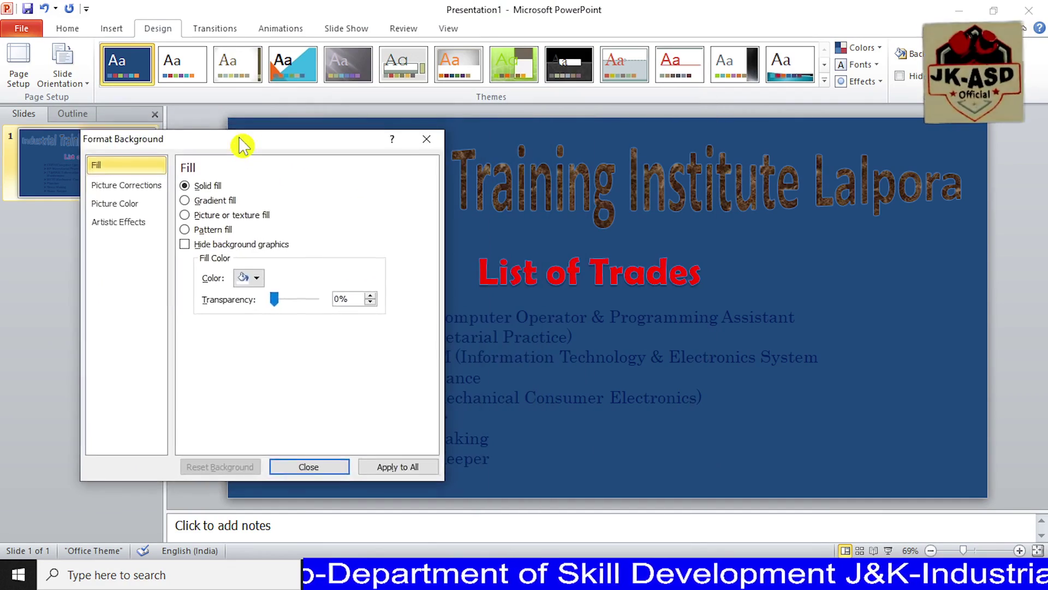
Move the Format Background pane aside and switch the fill to a linear light-blue Gradient.
left_click_drag(502, 116, 230, 187)
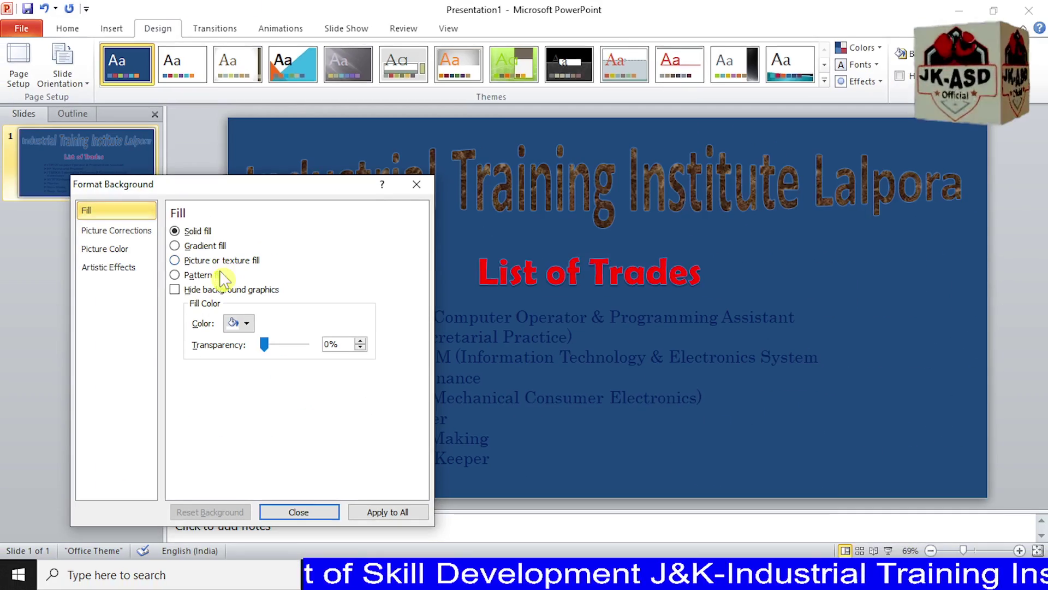
left_click_drag(228, 188, 160, 145)
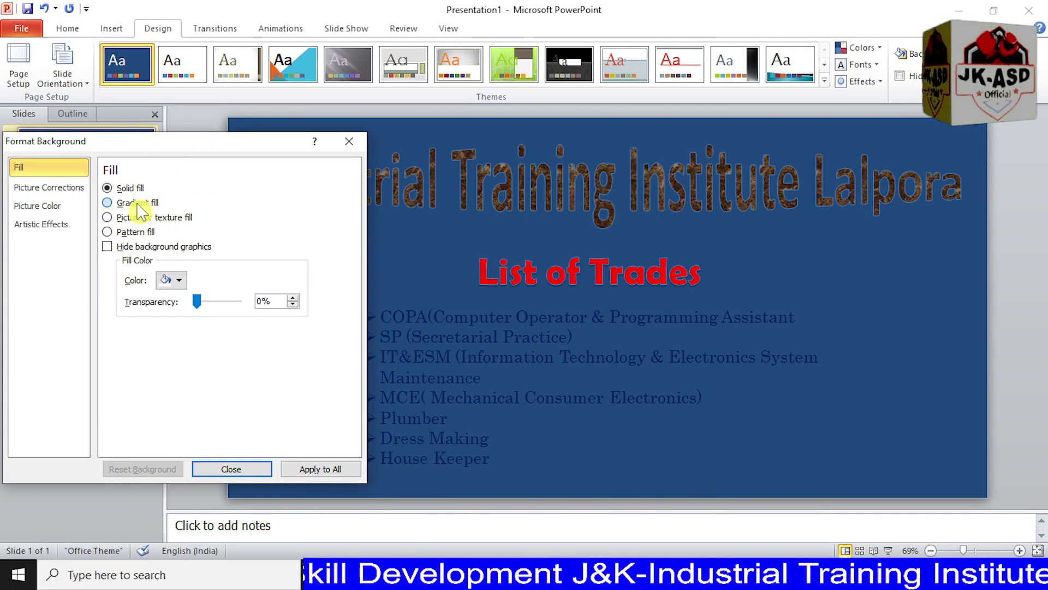
left_click(138, 204)
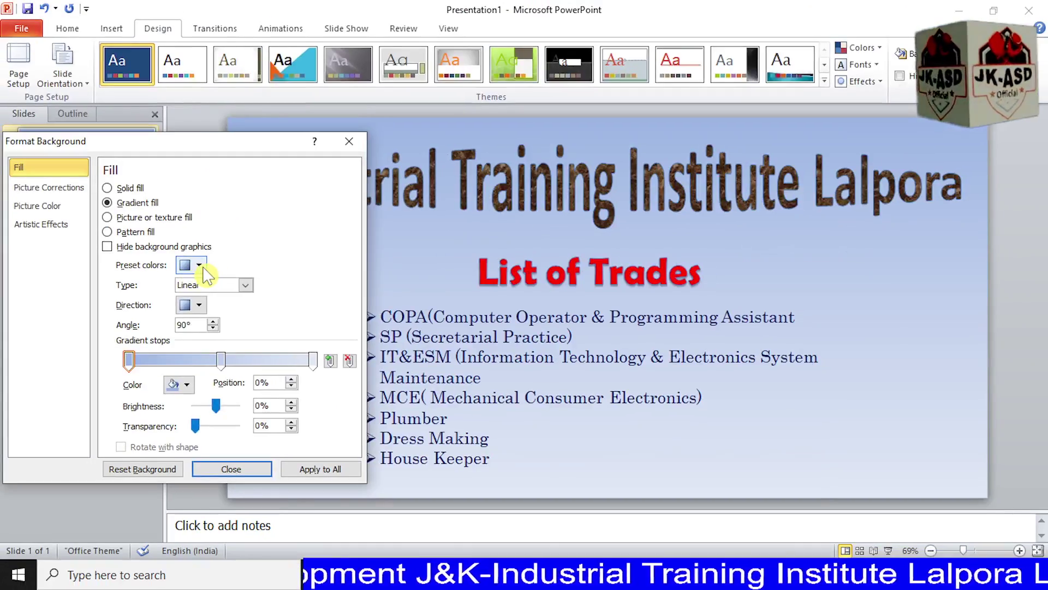
Preview preset gradients: dark blue-to-orange, navy-to-yellow, navy-blue-purple and light blue-to-pink.
left_click(200, 265)
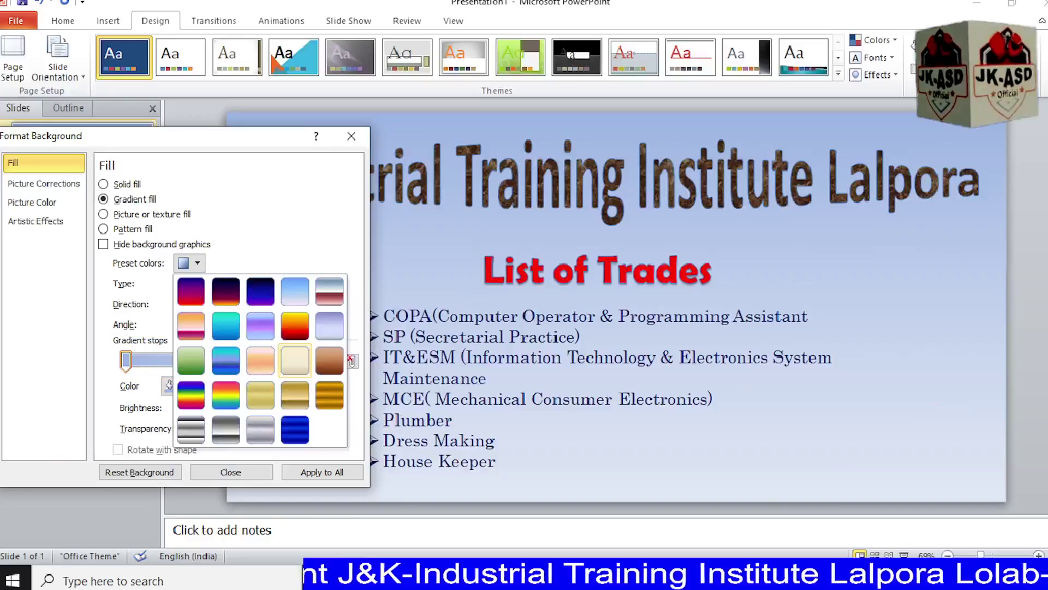
left_click(202, 266)
left_click(200, 266)
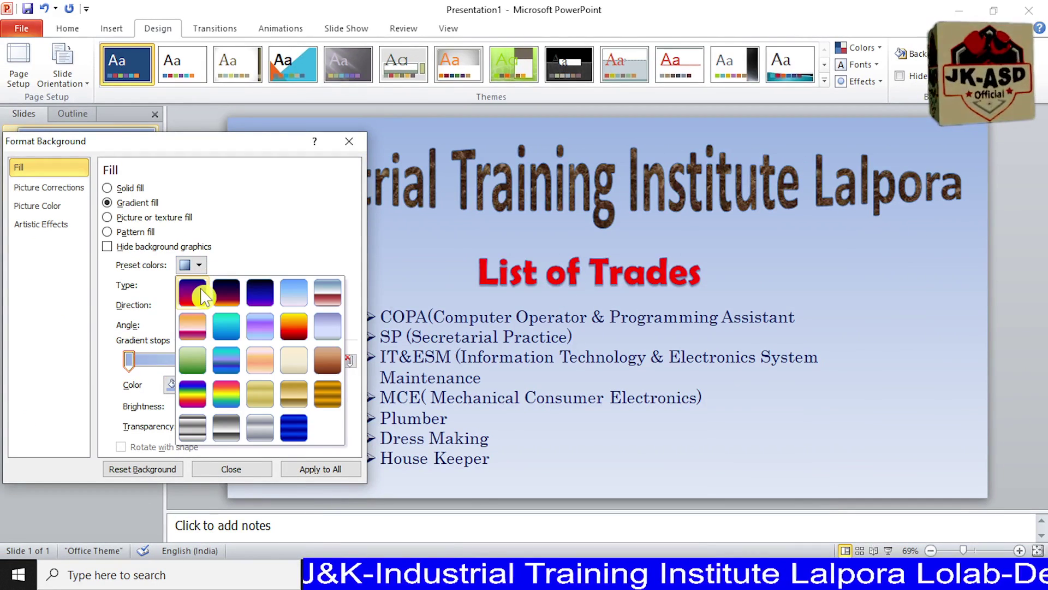
left_click(203, 296)
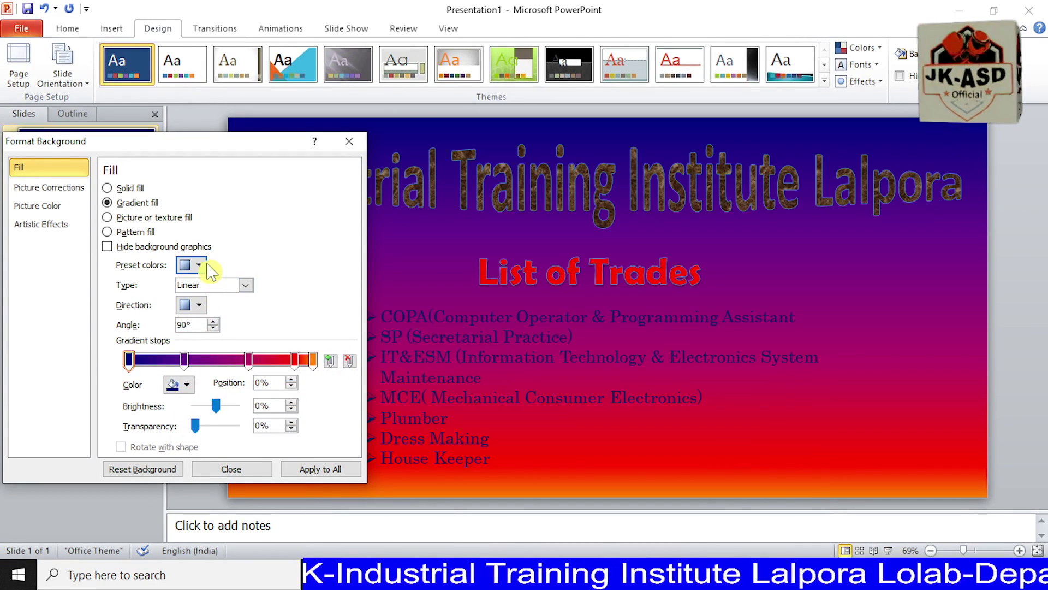
left_click(199, 266)
left_click(227, 296)
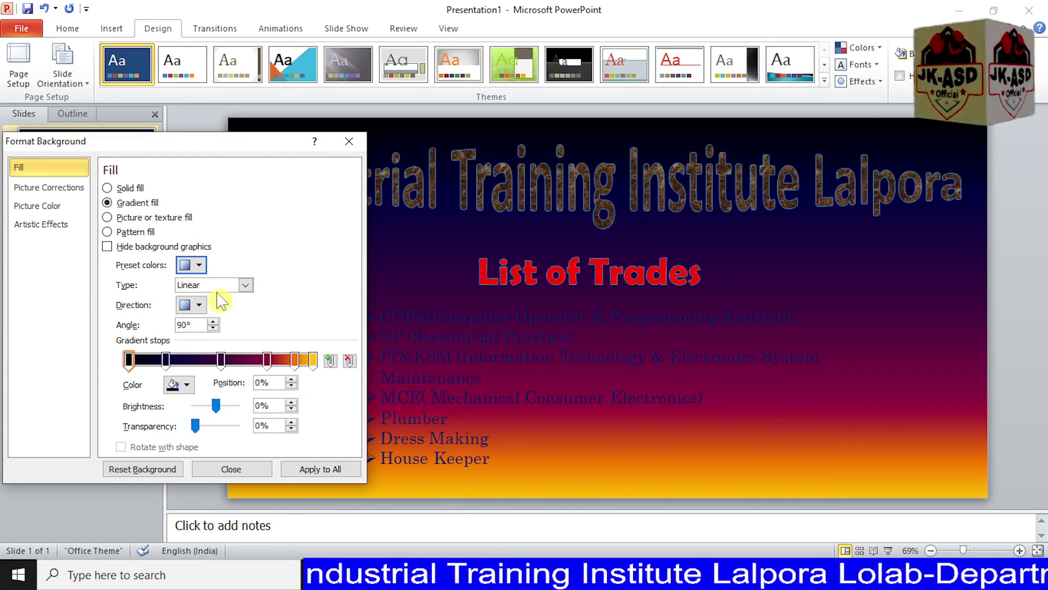
left_click(200, 265)
left_click(257, 299)
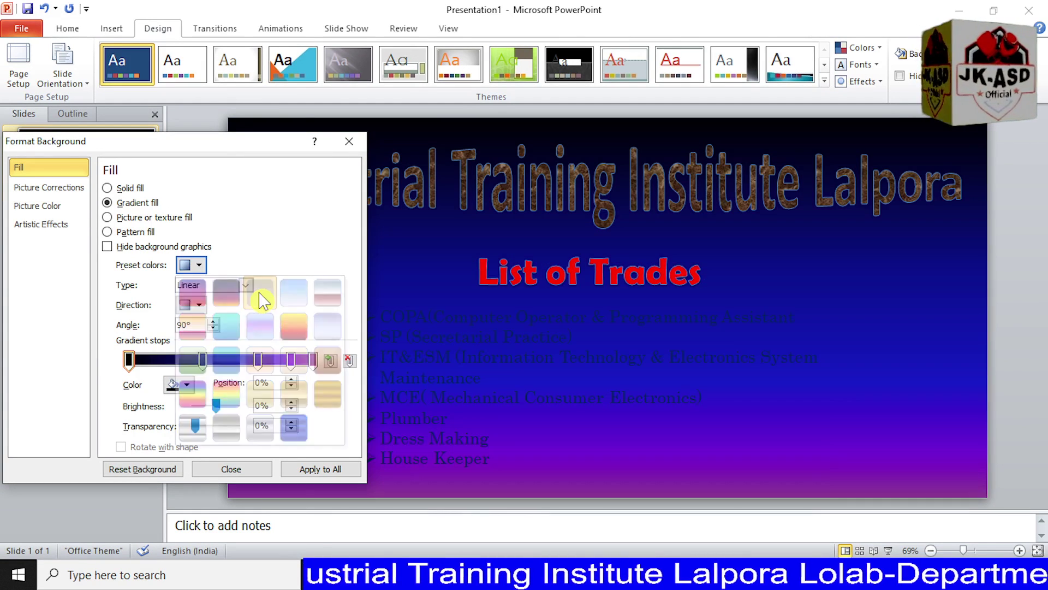
left_click(200, 265)
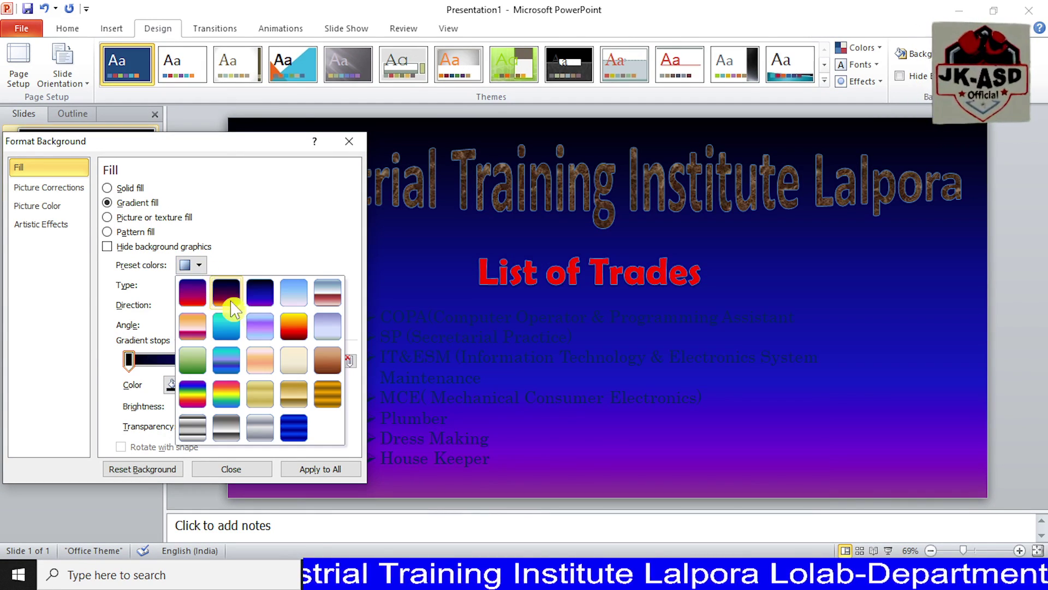
left_click(295, 293)
left_click(203, 266)
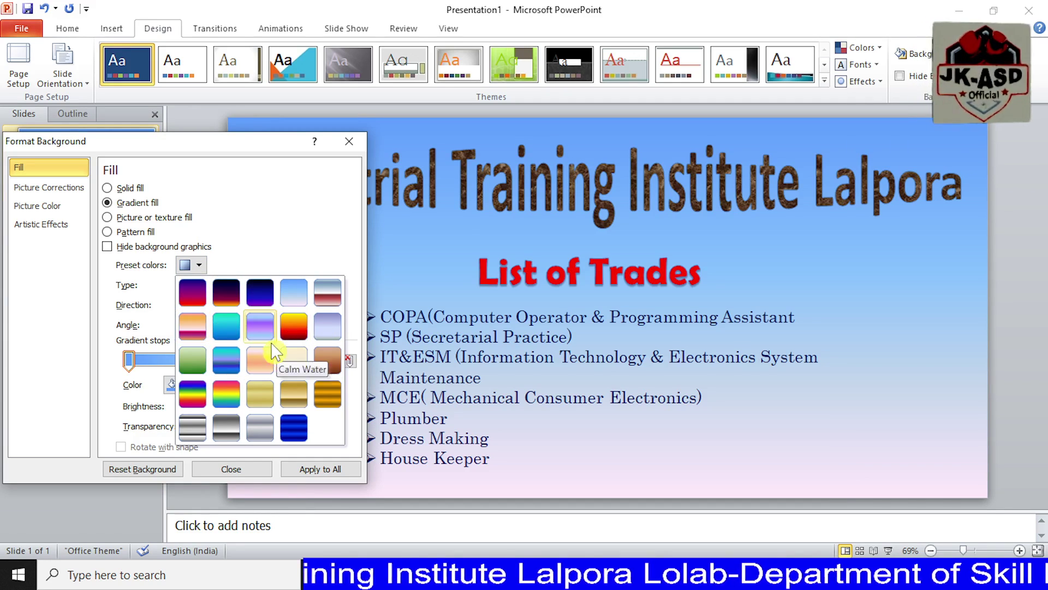
Apply the Desert preset gradient and check the Direction options without changing them.
left_click(194, 327)
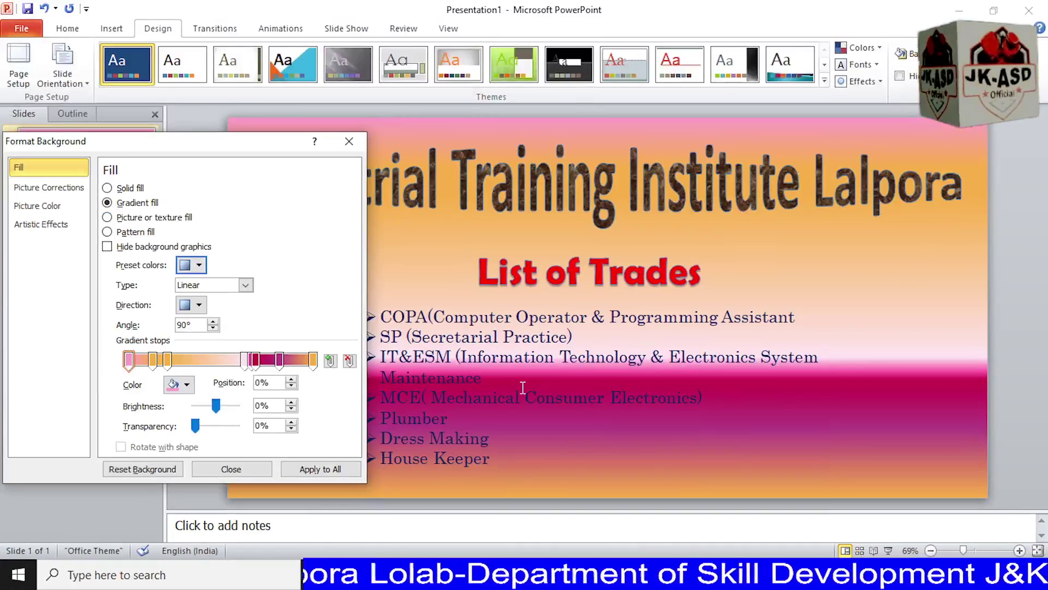
left_click(191, 305)
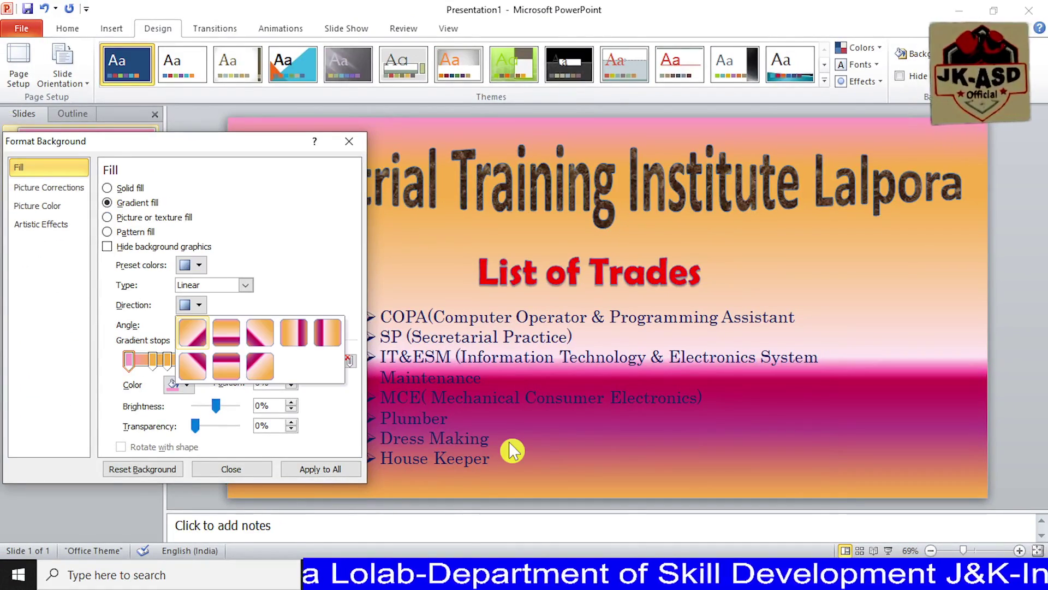
key("Escape")
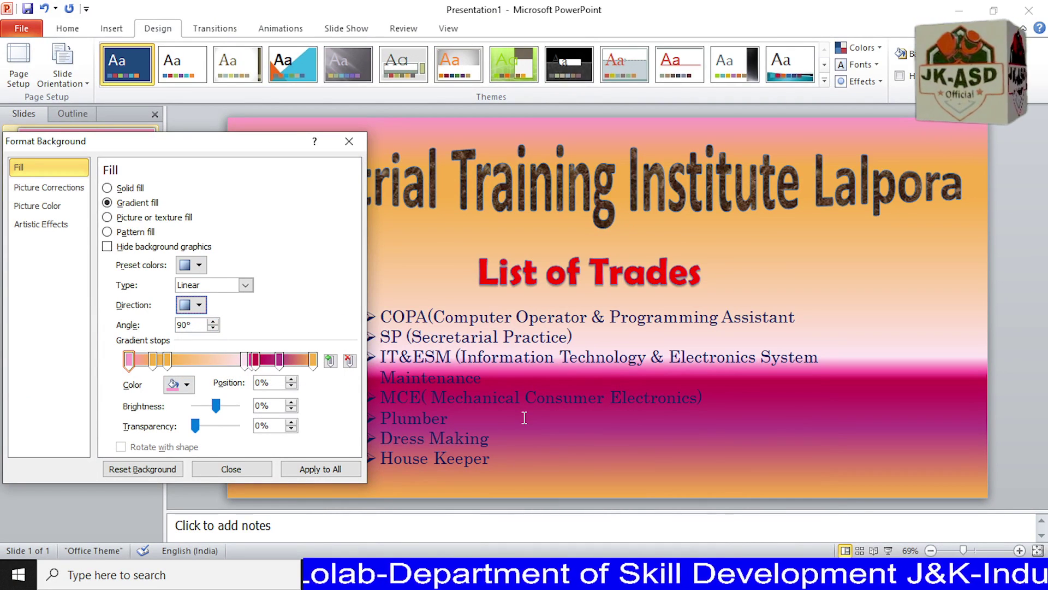
mouse_move(501, 362)
left_mouse_down()
mouse_move(1030, 482)
mouse_move(996, 489)
left_mouse_up()
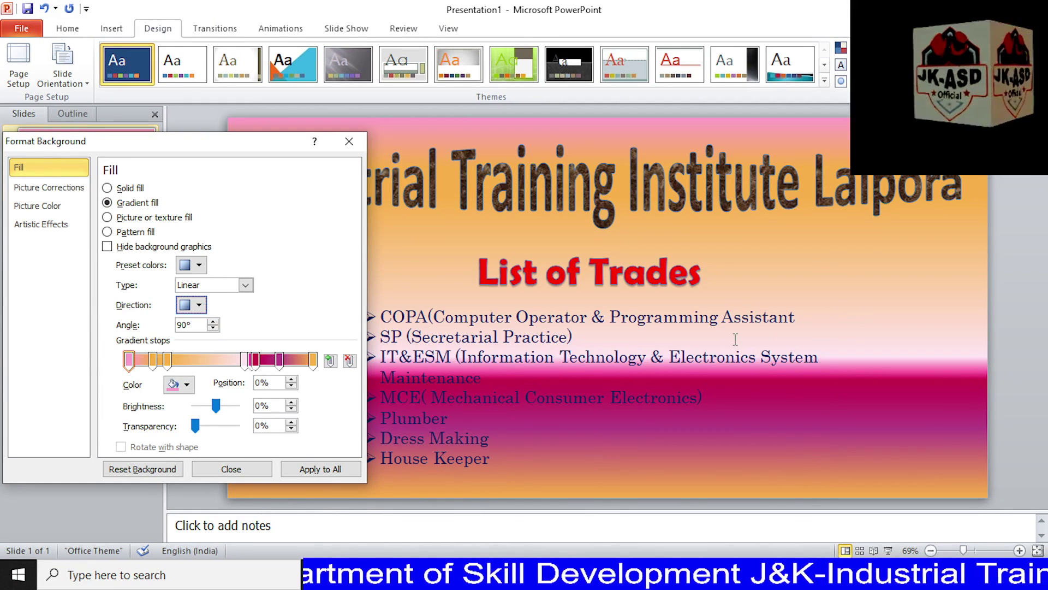
Reposition gradient stops, one to 33%, pushing magenta toward the gradient's end so orange dominates.
left_click(633, 418)
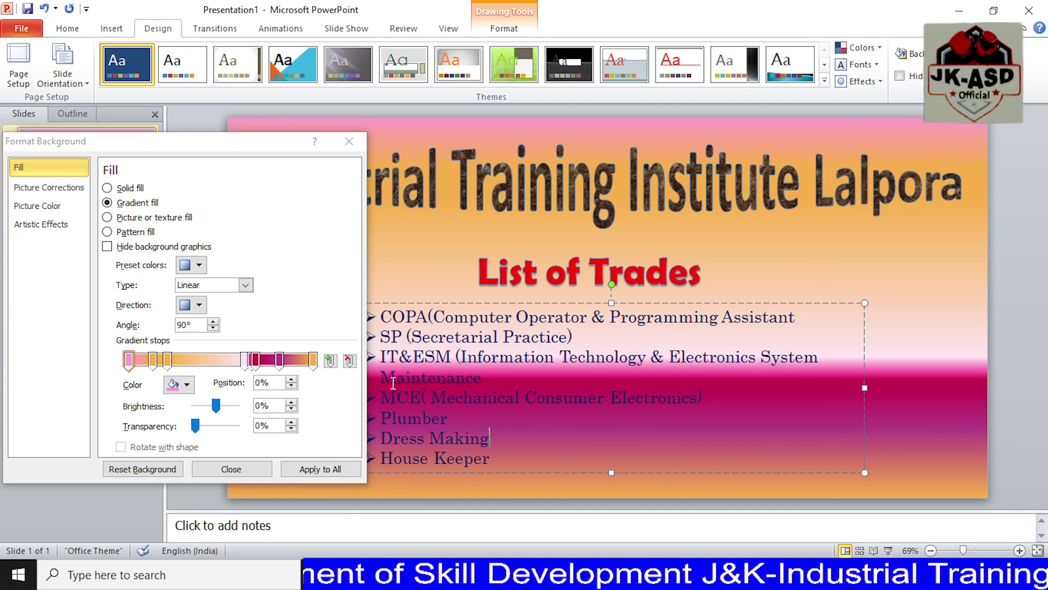
left_click(279, 361)
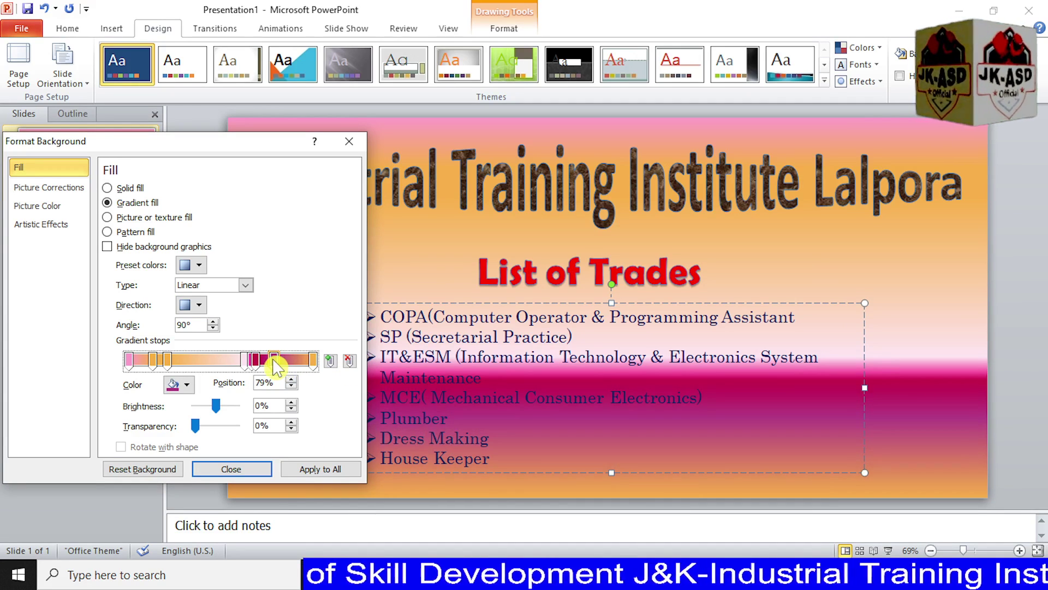
left_click_drag(267, 362, 272, 373)
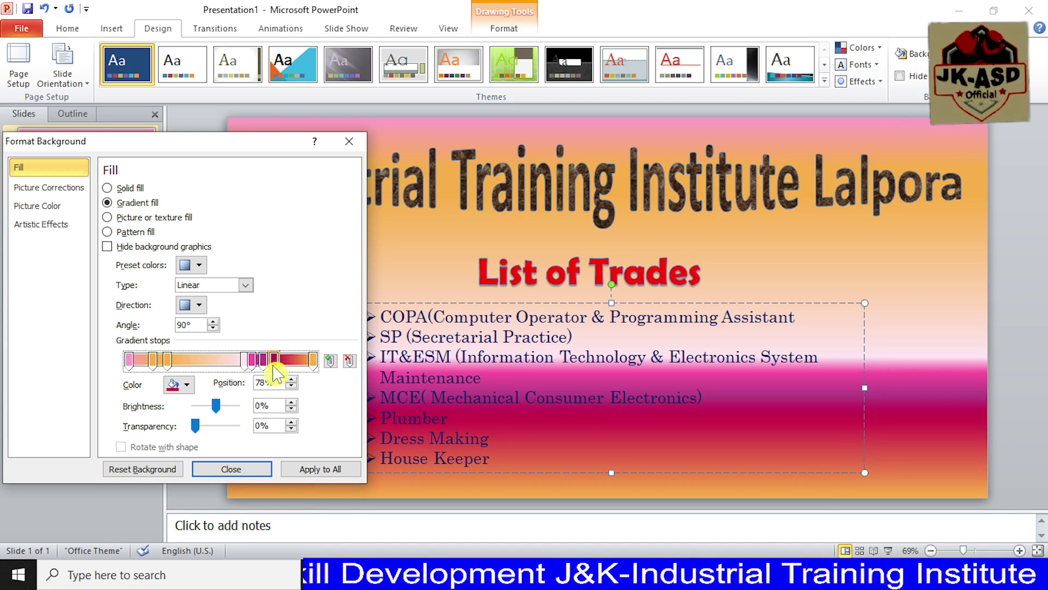
left_click_drag(168, 362, 188, 364)
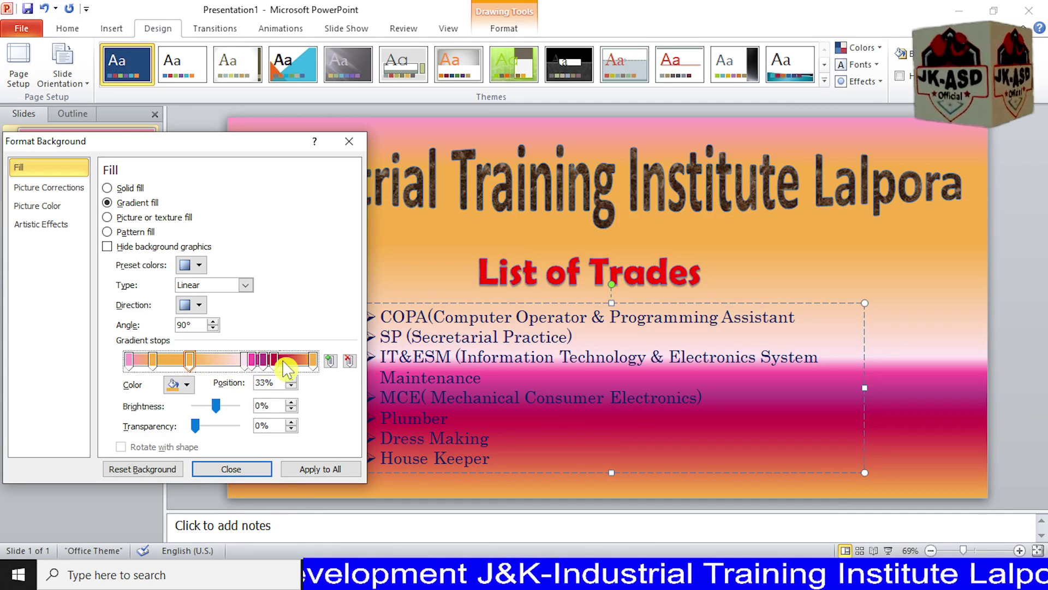
mouse_move(274, 361)
left_mouse_down()
mouse_move(284, 376)
mouse_move(300, 358)
mouse_move(298, 370)
mouse_move(264, 369)
mouse_move(313, 374)
mouse_move(299, 368)
left_mouse_up()
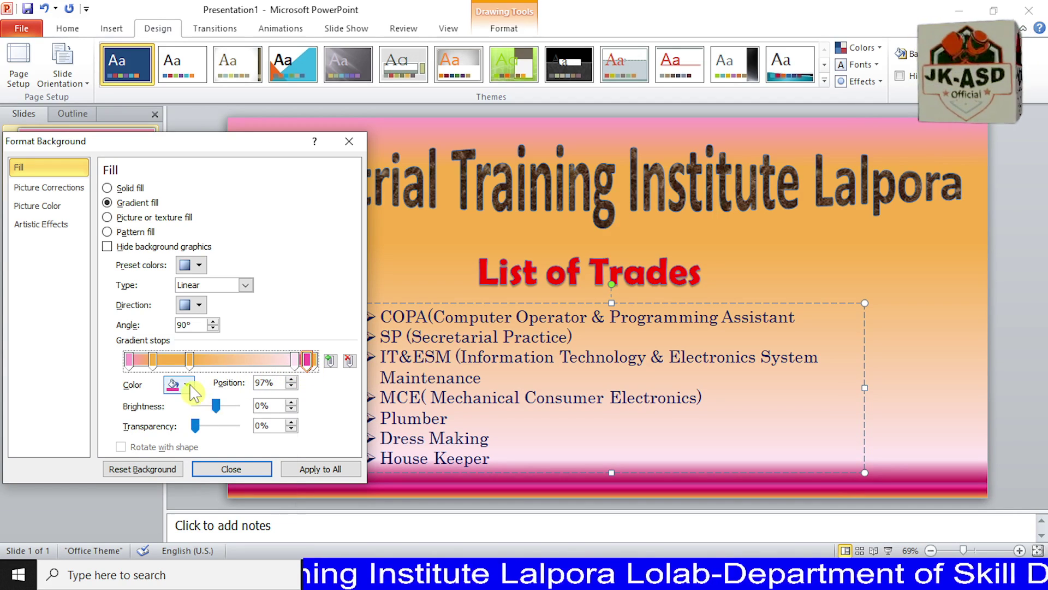
Give one end stop a light theme shade, nudge it near 95%, and colour the 96% stop lighter red.
left_click(184, 385)
left_click(235, 429)
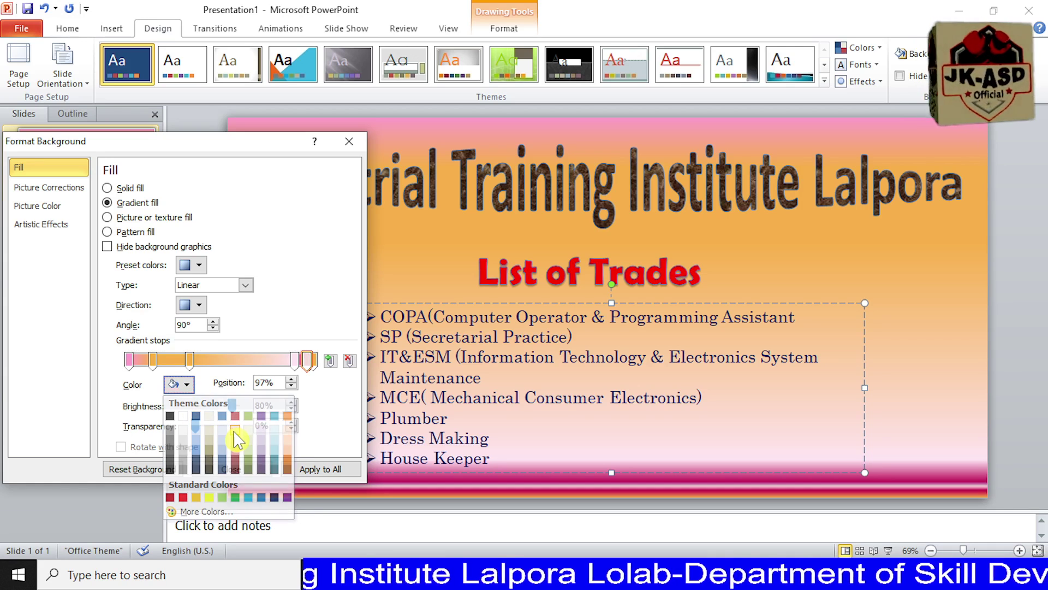
left_click_drag(308, 360, 289, 362)
left_click(306, 361)
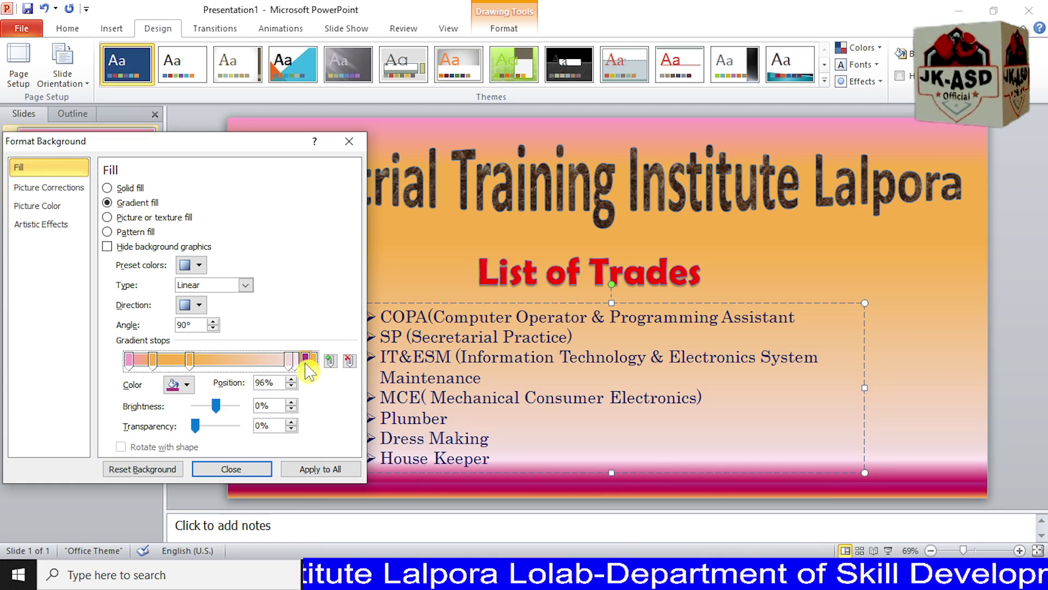
left_click(180, 385)
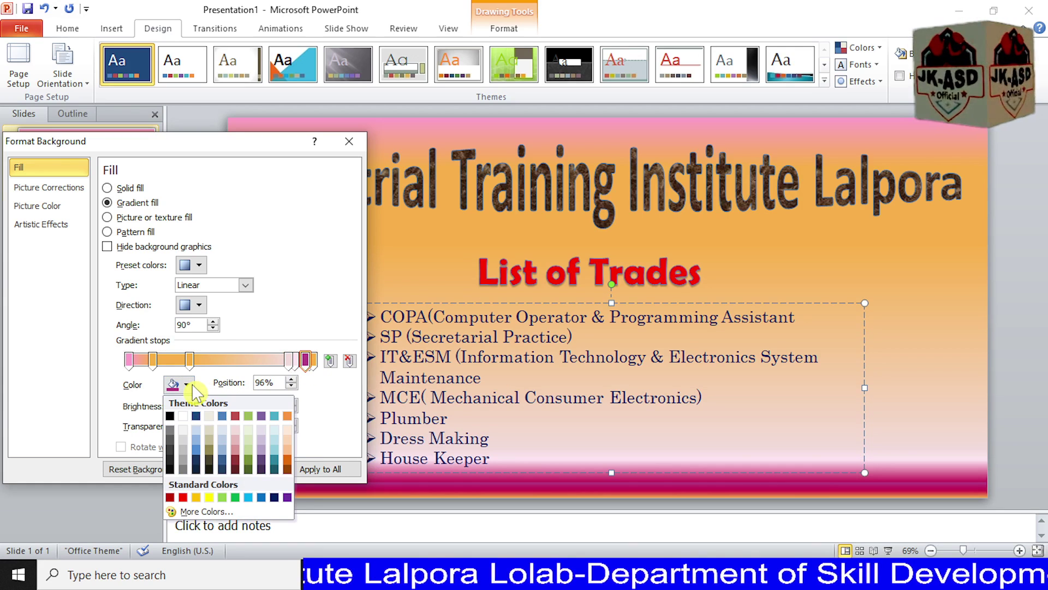
left_click(235, 450)
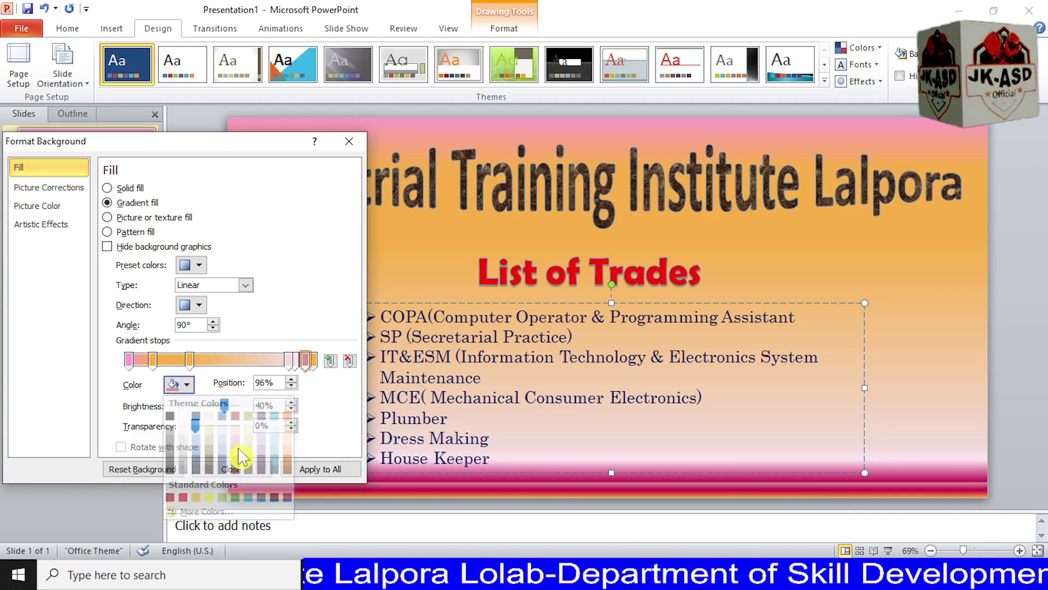
Colour the 98% stop red, move it to 96%, then make it purple for a lavender bottom band.
left_click(288, 361)
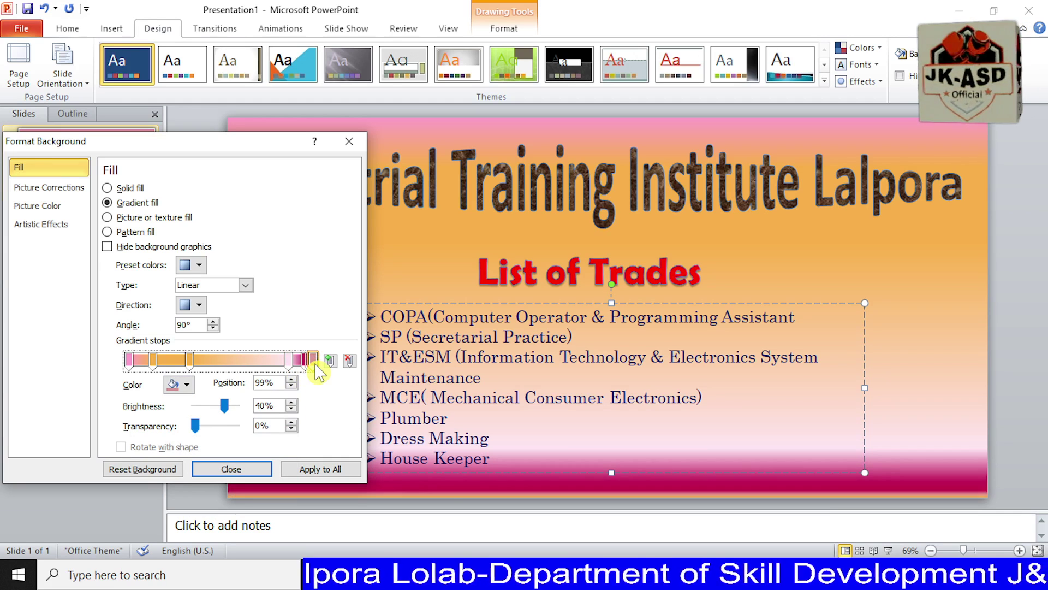
left_click(307, 360)
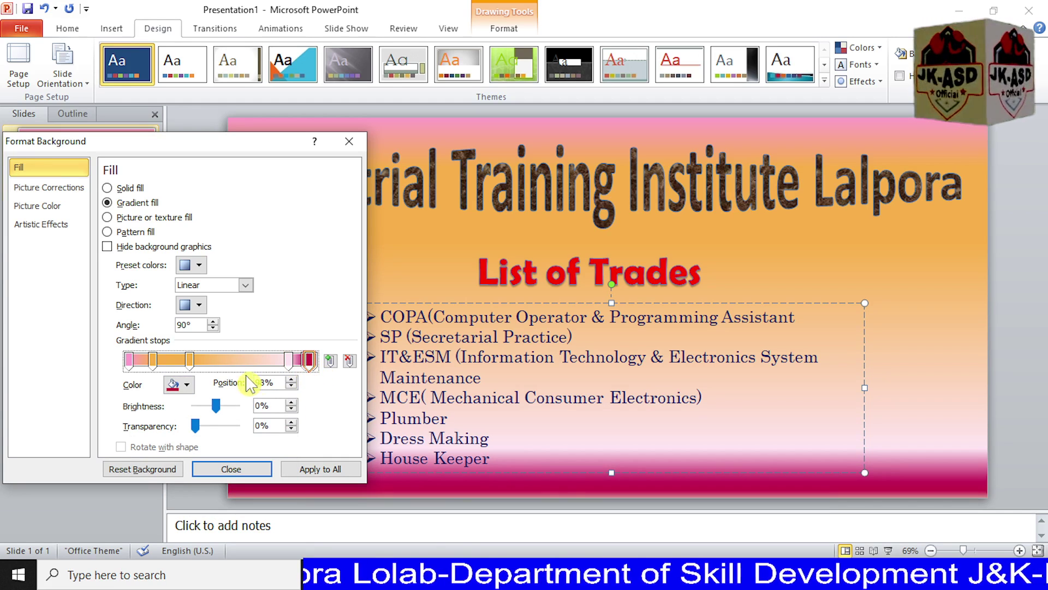
left_click(180, 384)
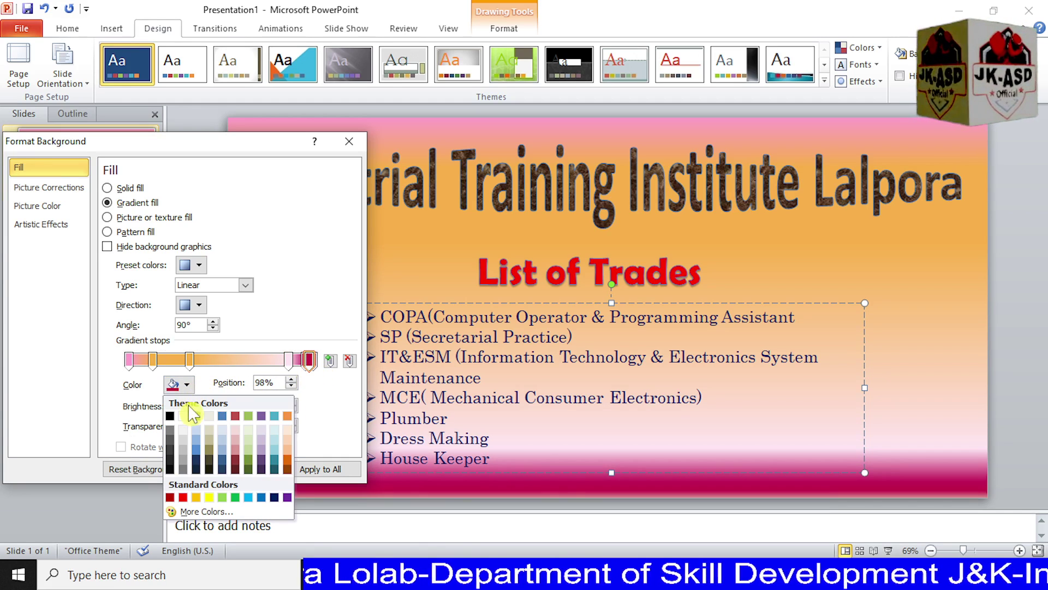
left_click(236, 450)
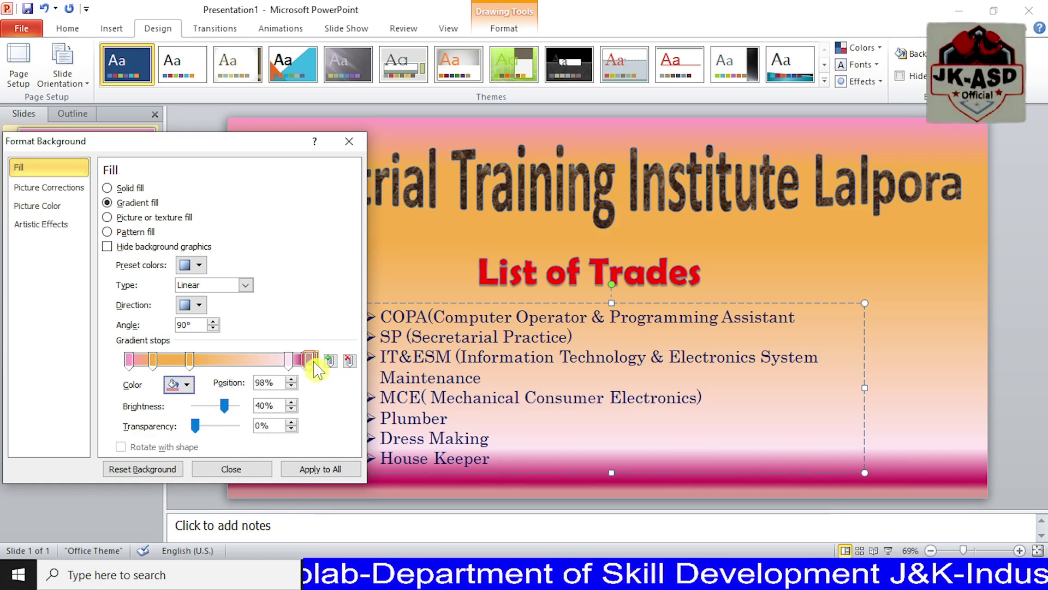
left_click_drag(310, 359, 306, 359)
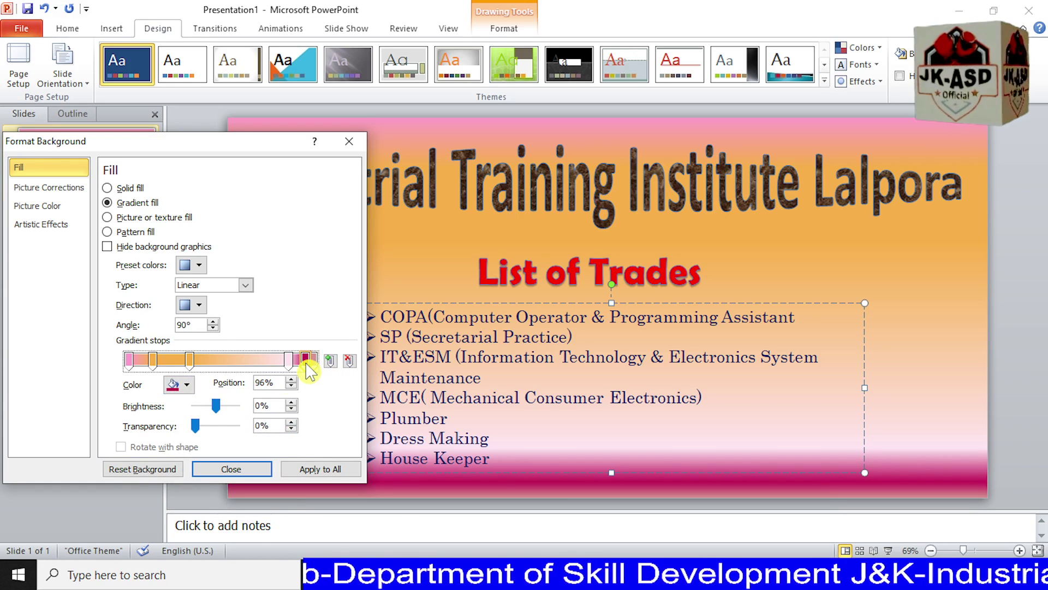
left_click(184, 385)
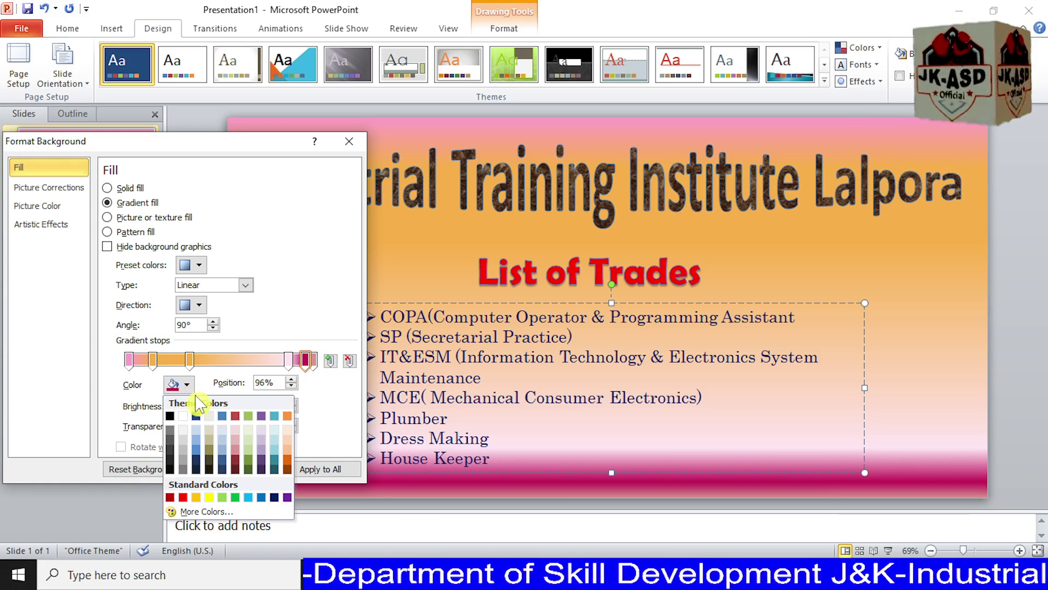
left_click(262, 456)
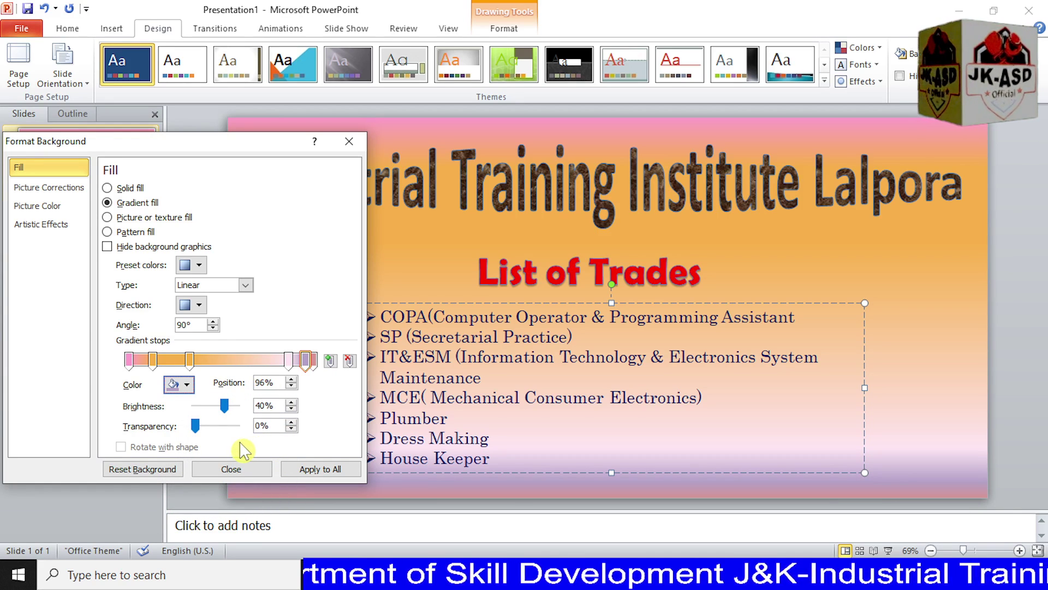
Close the background settings, shift the trades list slightly right, and reopen Format Background via Background Styles.
left_click(249, 470)
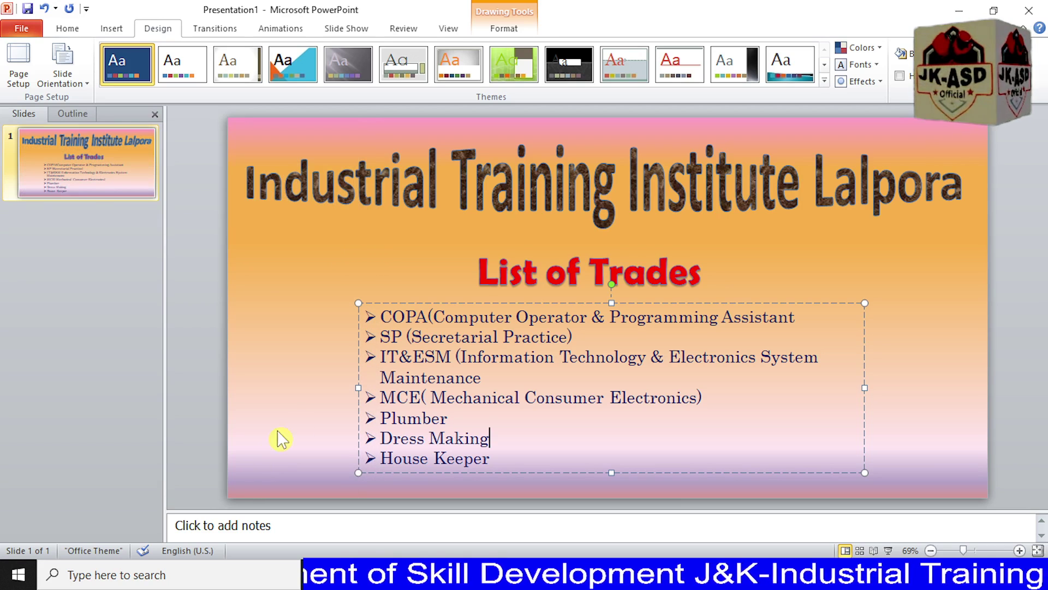
left_click_drag(534, 303, 543, 301)
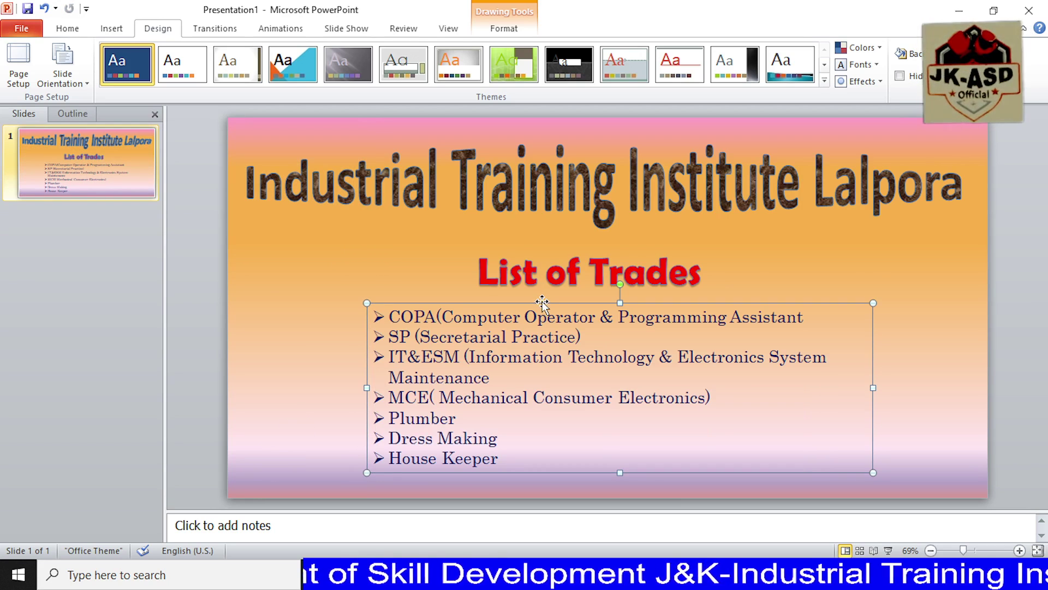
left_click(943, 423)
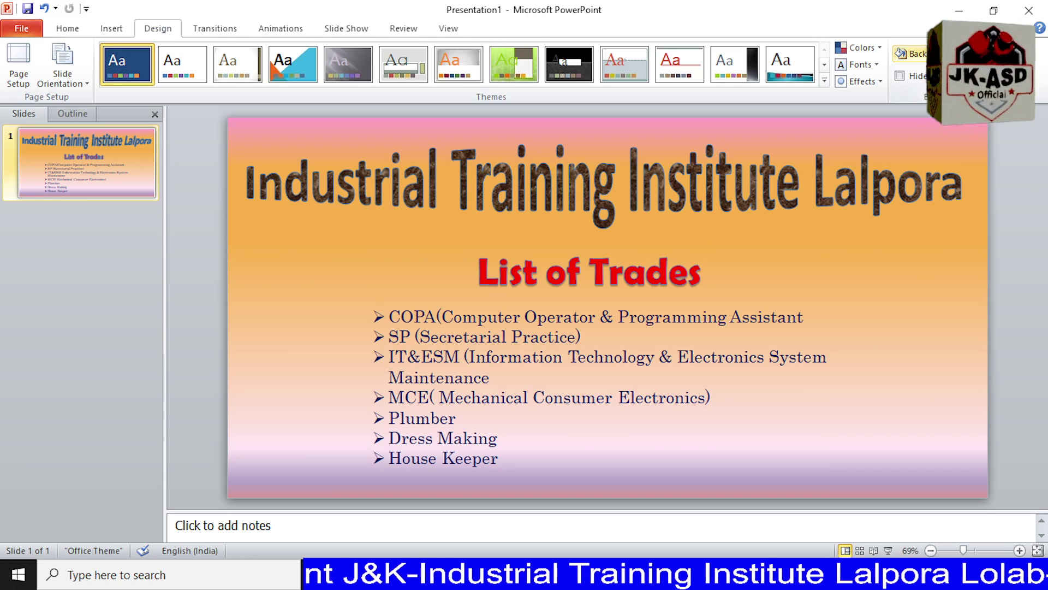
left_click(910, 53)
left_click(845, 214)
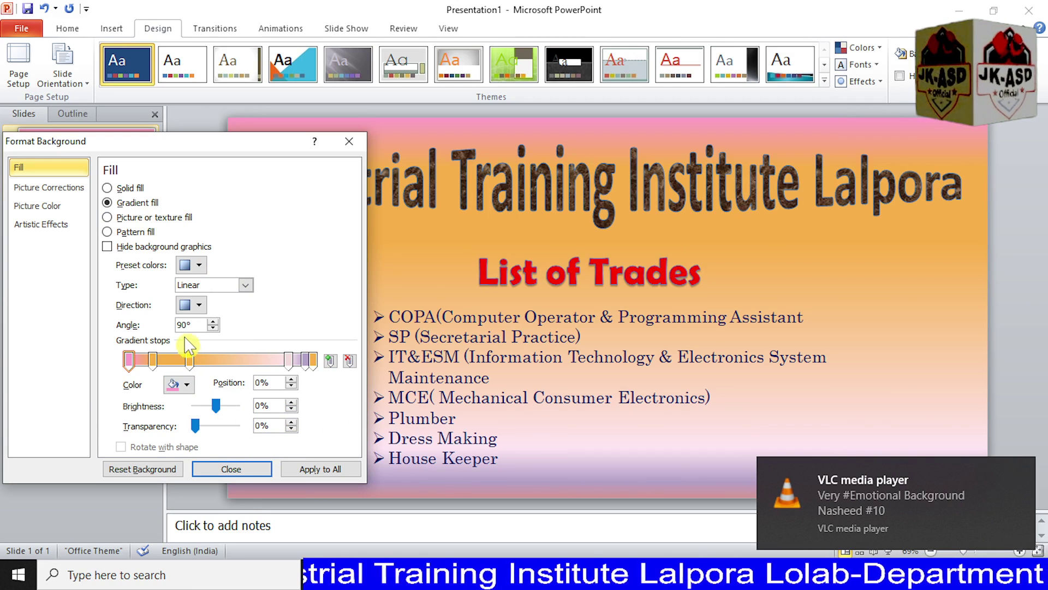
Switch to texture fill using the purple texture at 85% transparency.
left_click(135, 225)
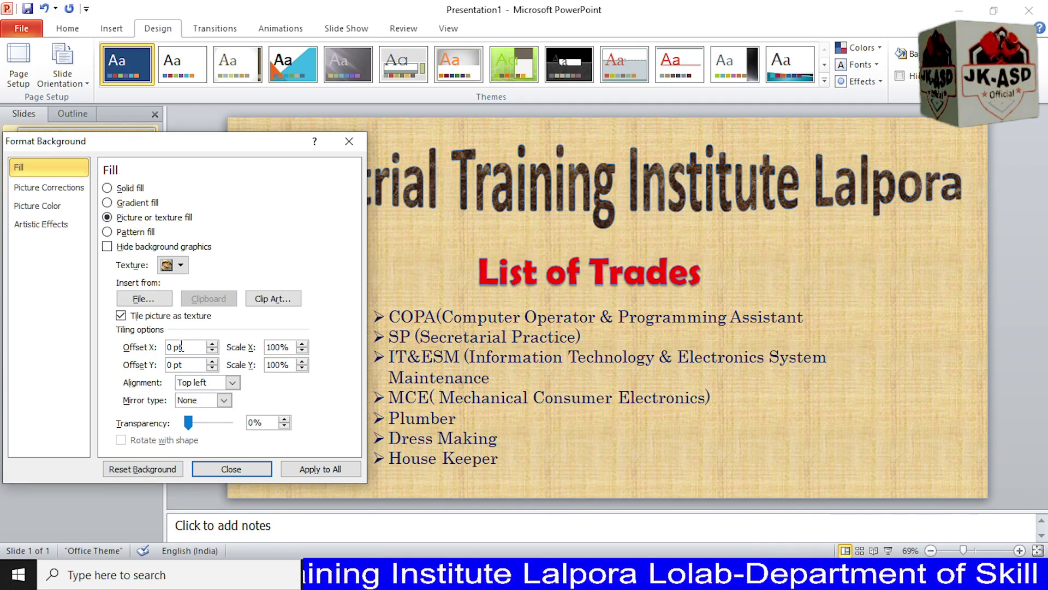
left_click(180, 265)
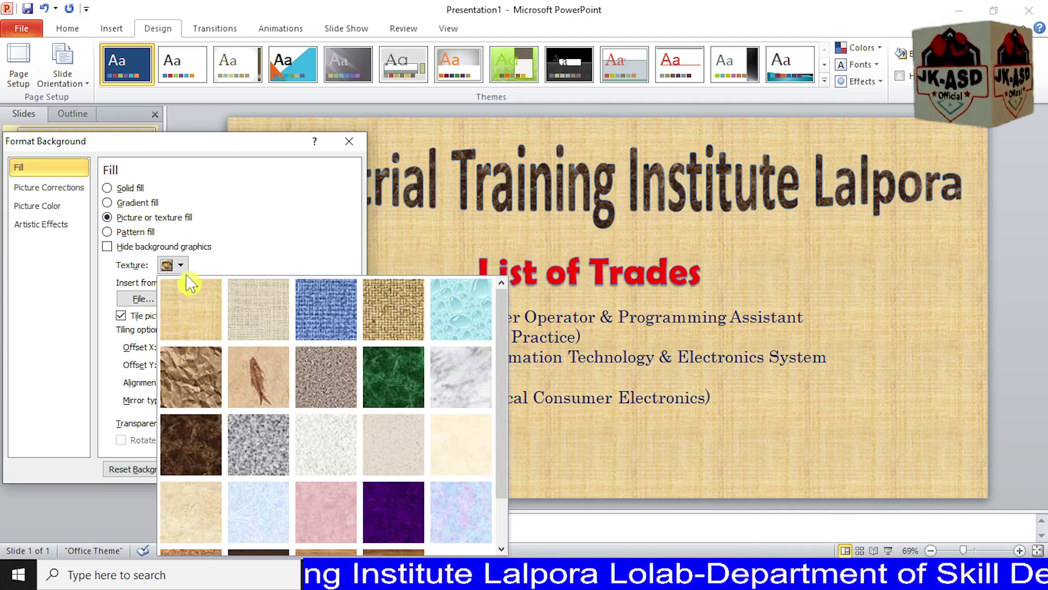
scroll(332, 401, "down", 1)
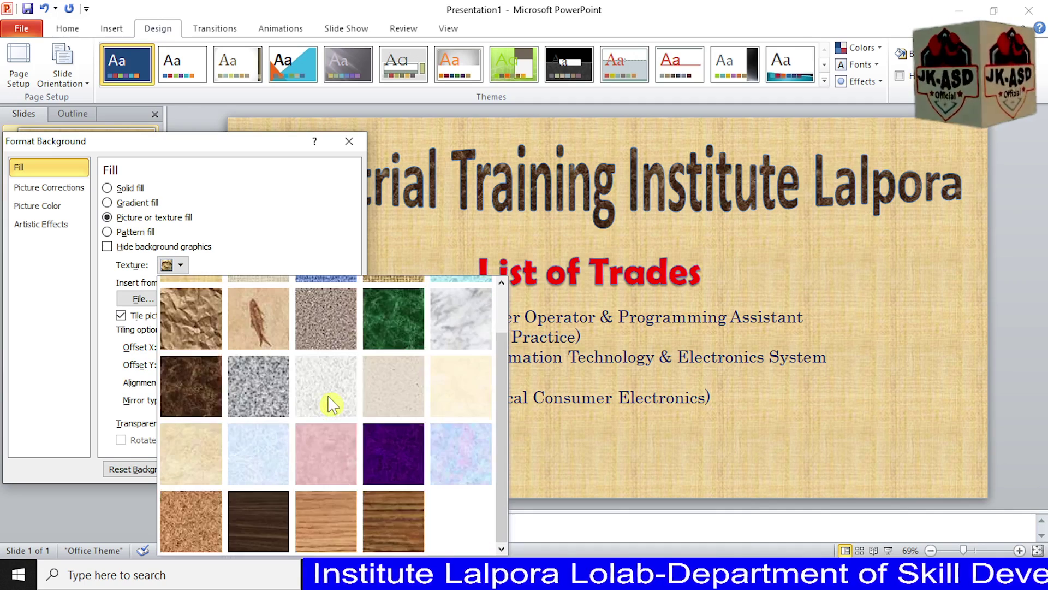
left_click(375, 442)
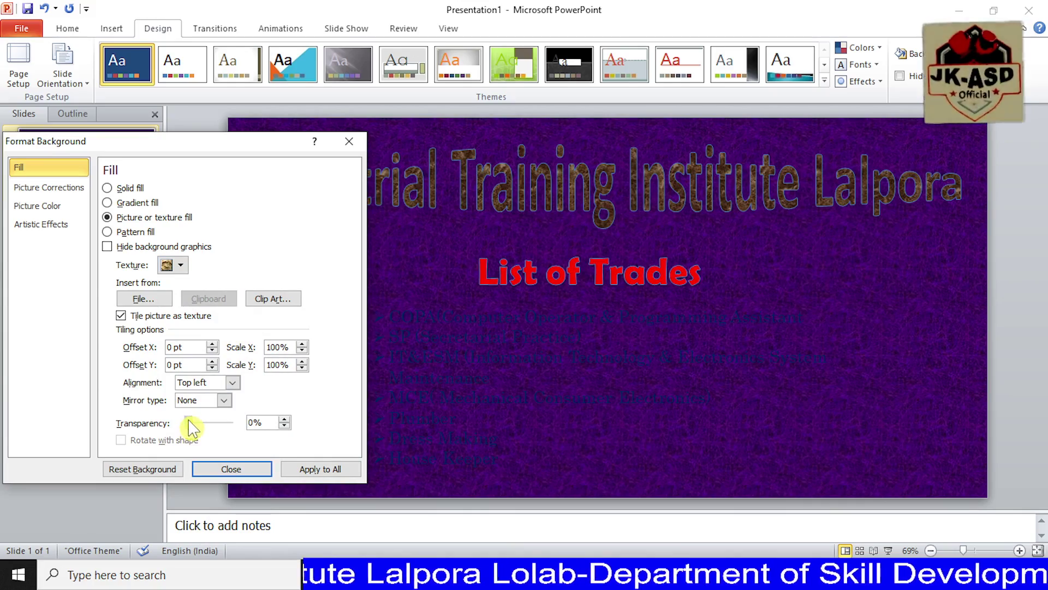
mouse_move(187, 423)
left_mouse_down()
mouse_move(228, 440)
mouse_move(222, 422)
left_mouse_up()
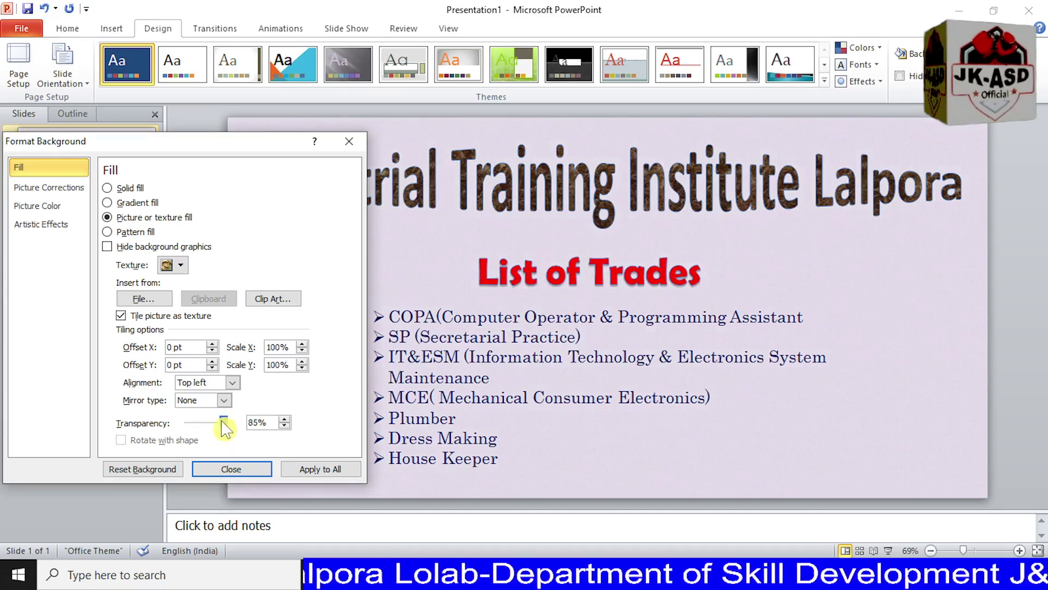
Try wood-grain textures, apply the background to all slides, and lower the transparency.
left_click(186, 264)
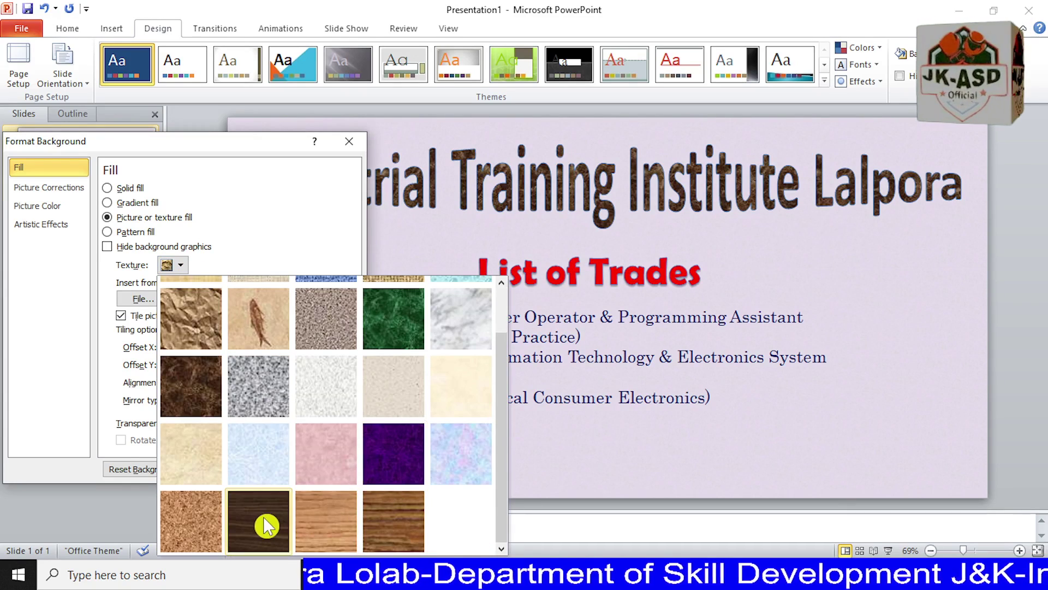
left_click(267, 523)
left_click(323, 472)
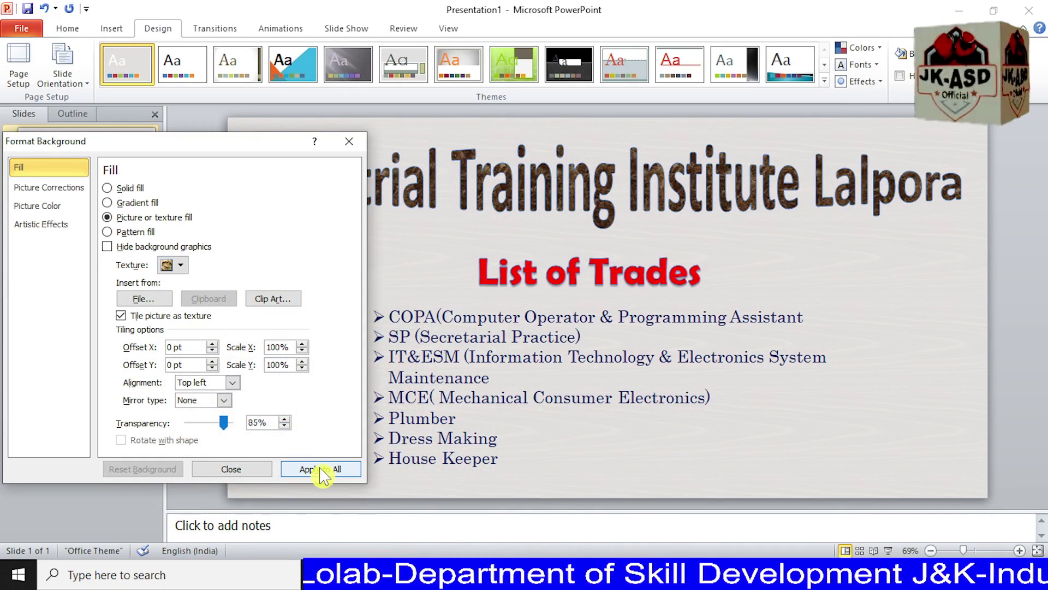
left_click(180, 264)
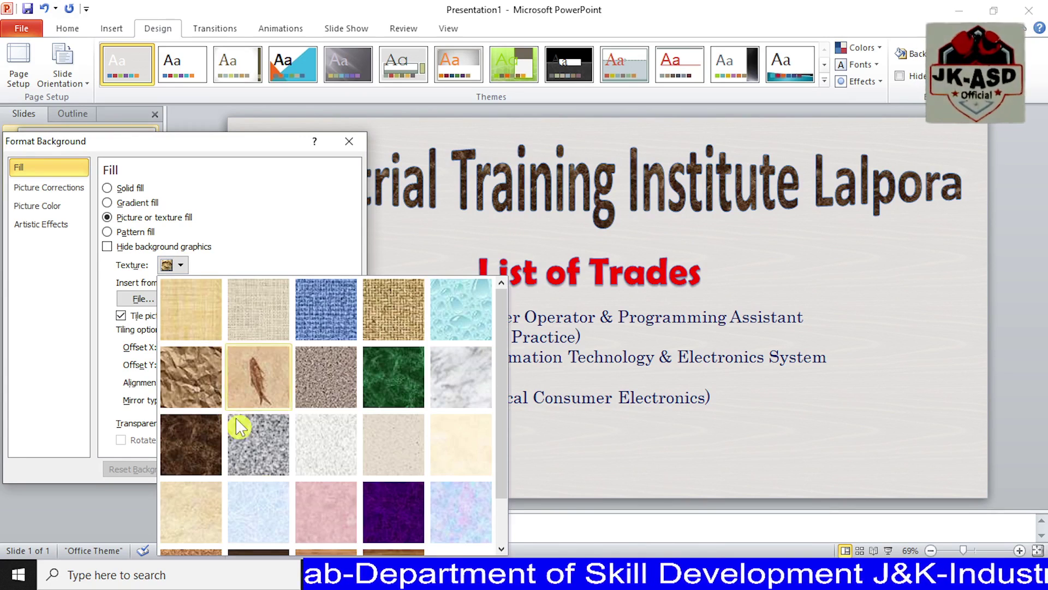
left_click(255, 507)
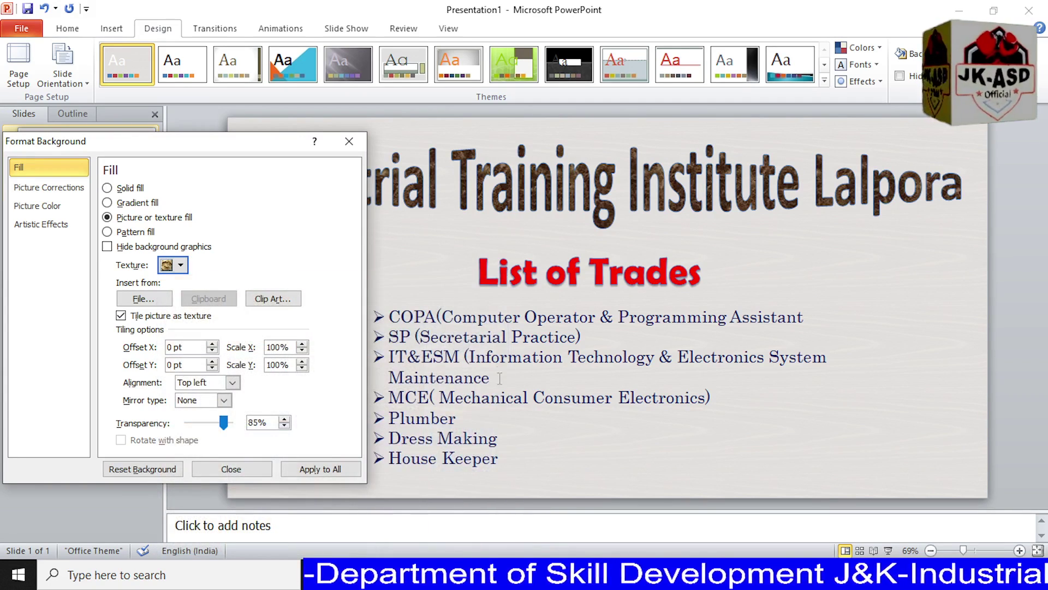
left_click(521, 442)
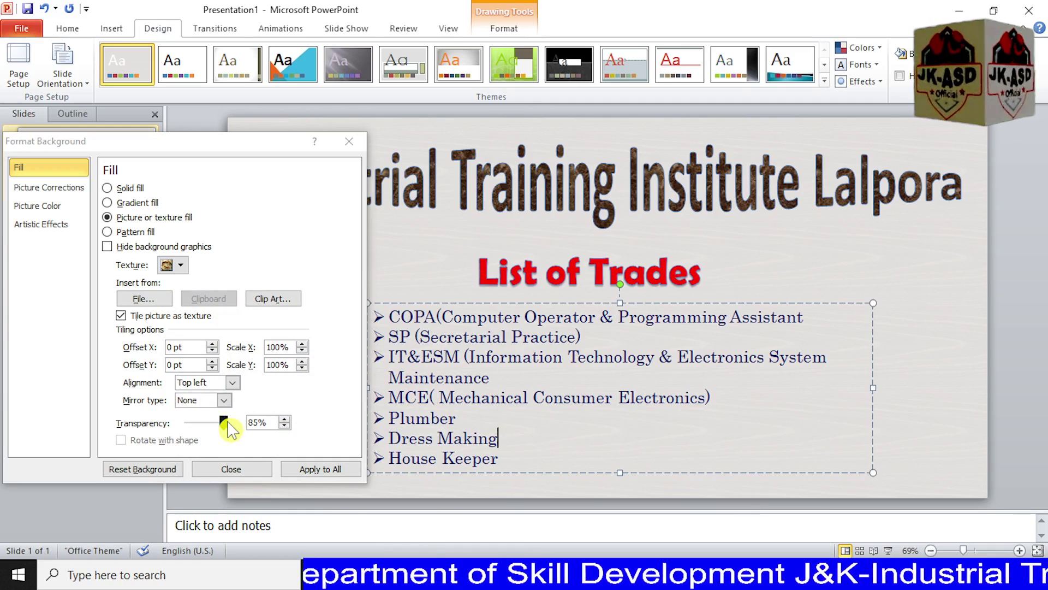
left_click_drag(227, 422, 211, 428)
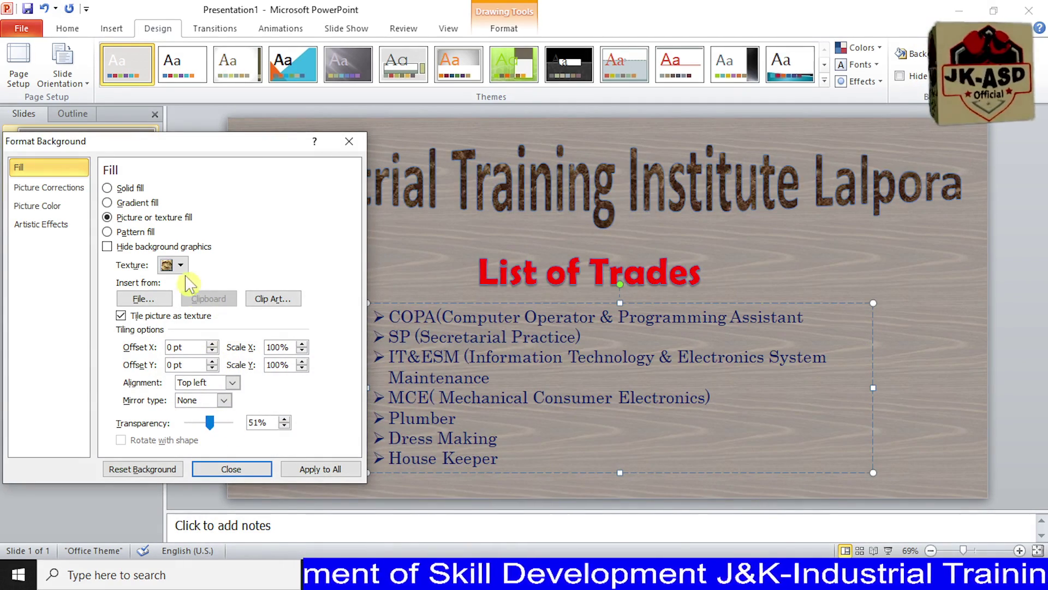
Switch to the green marble texture at 85% transparency and close the background settings.
left_click(181, 265)
left_click(393, 376)
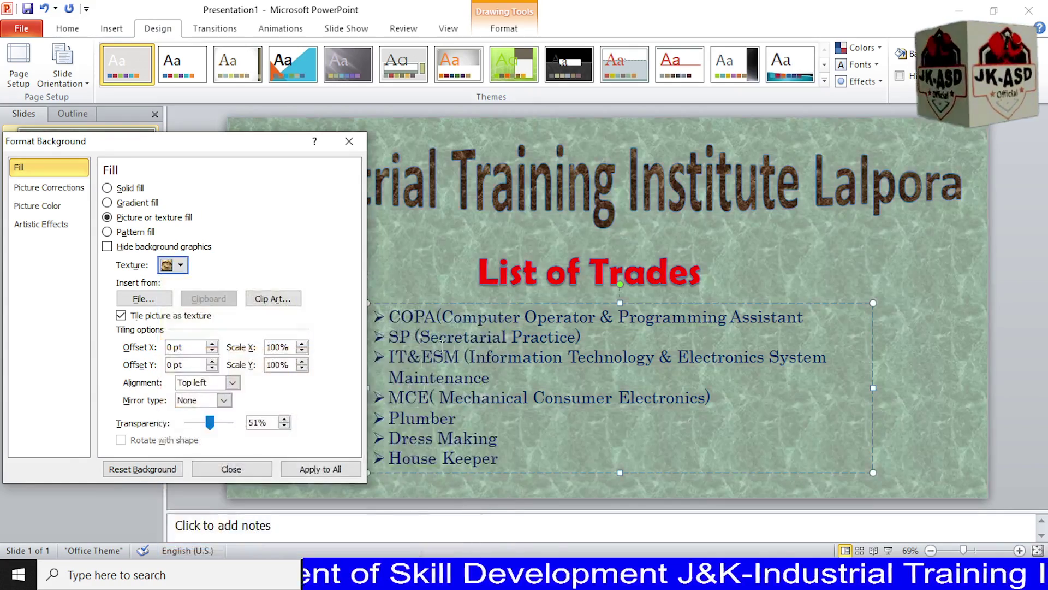
mouse_move(210, 423)
left_mouse_down()
mouse_move(197, 418)
mouse_move(223, 437)
left_mouse_up()
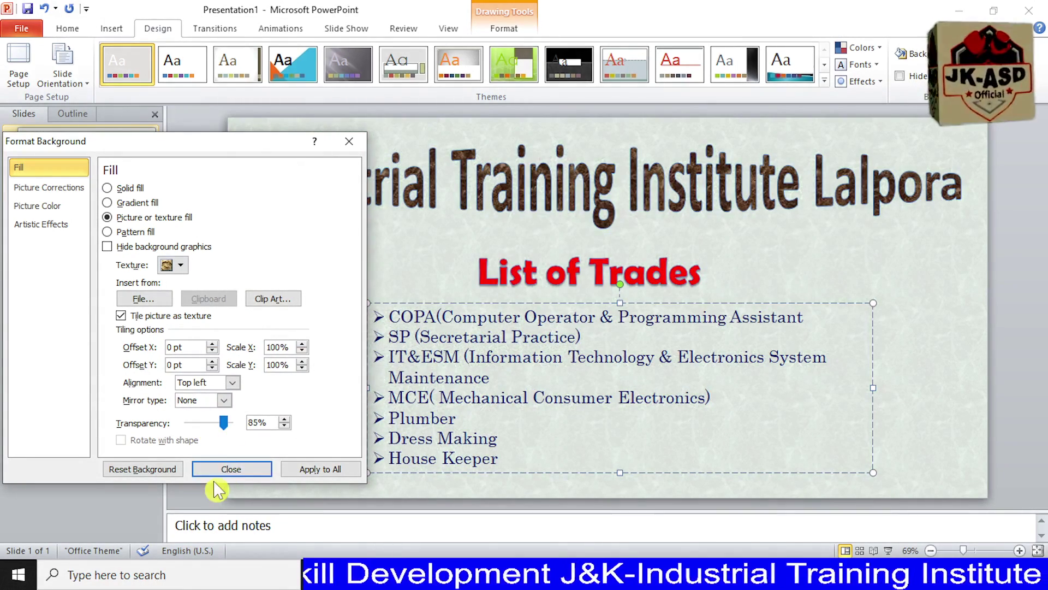
left_click(303, 469)
left_click(250, 473)
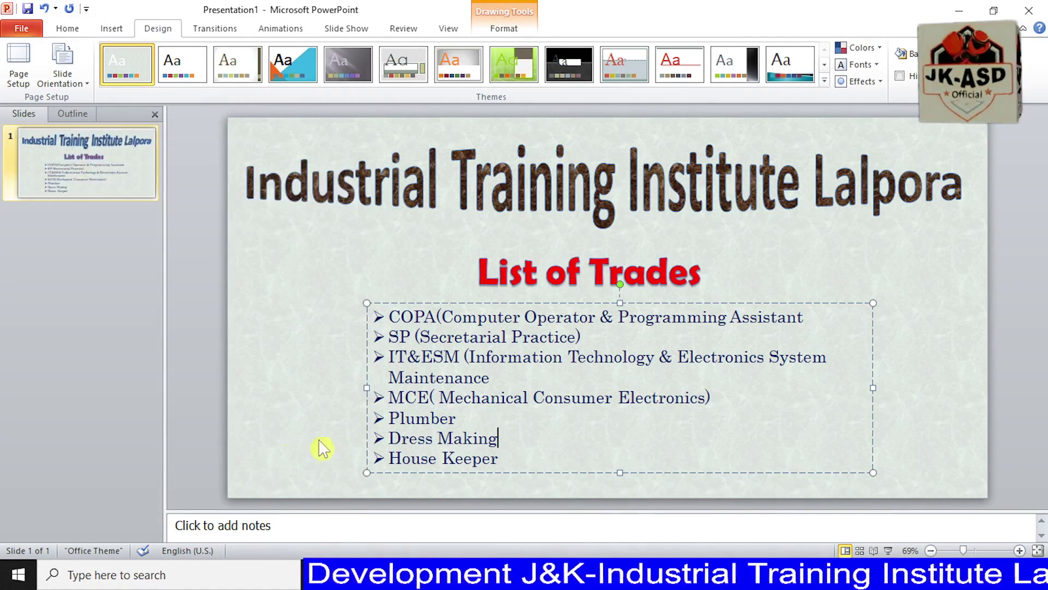
left_click(307, 382)
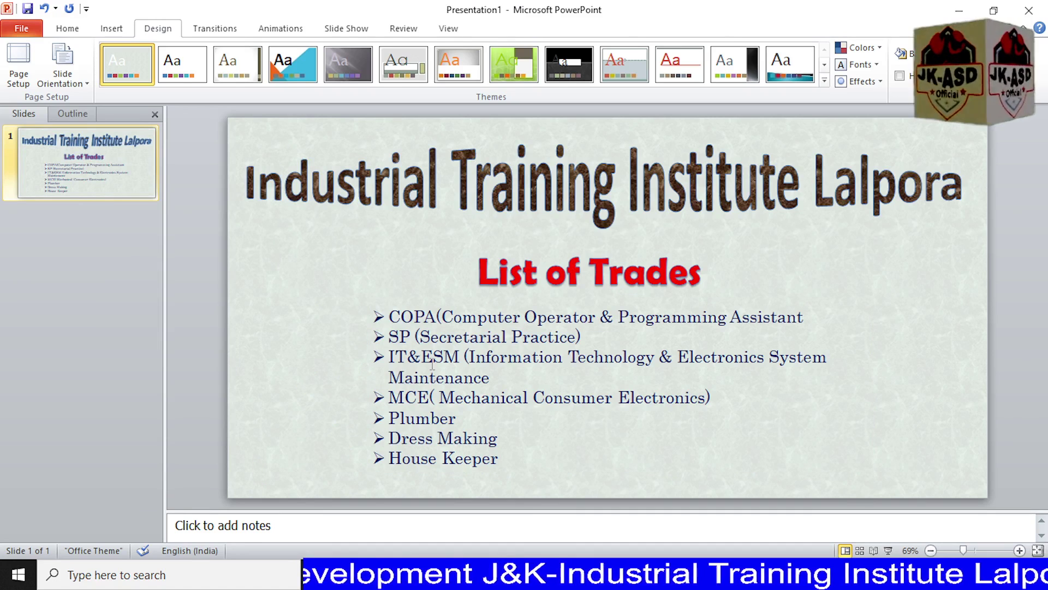